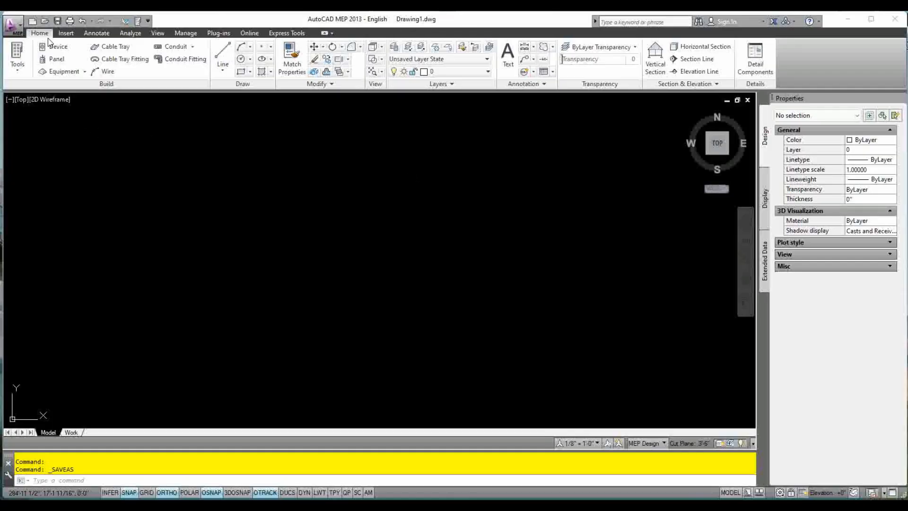
# Open the application menu of the blank Drawing1 to reach the file commands
pyautogui.click(21, 33)
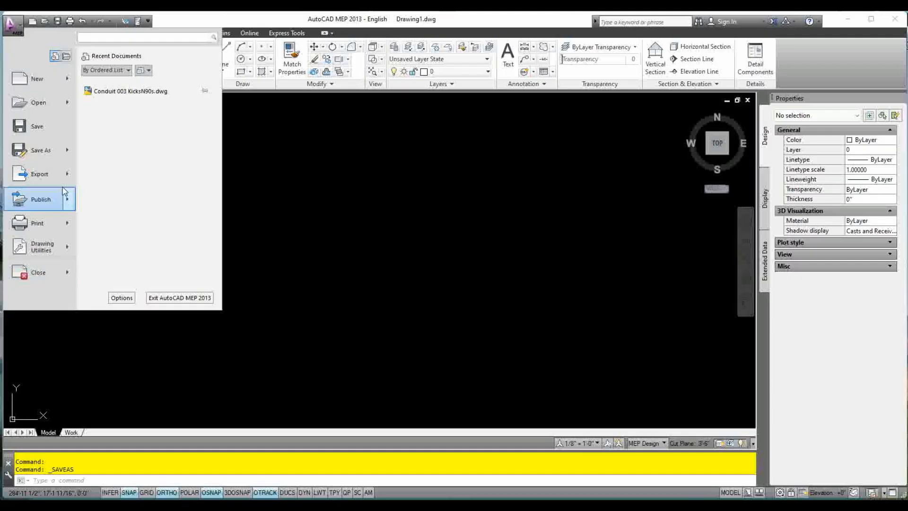
# Save the drawing as 'Conduit 003 KicksNOffsets' in F:\2025\2025-05-26-Conduit Tutorial\Conduit
pyautogui.moveTo(44, 155)
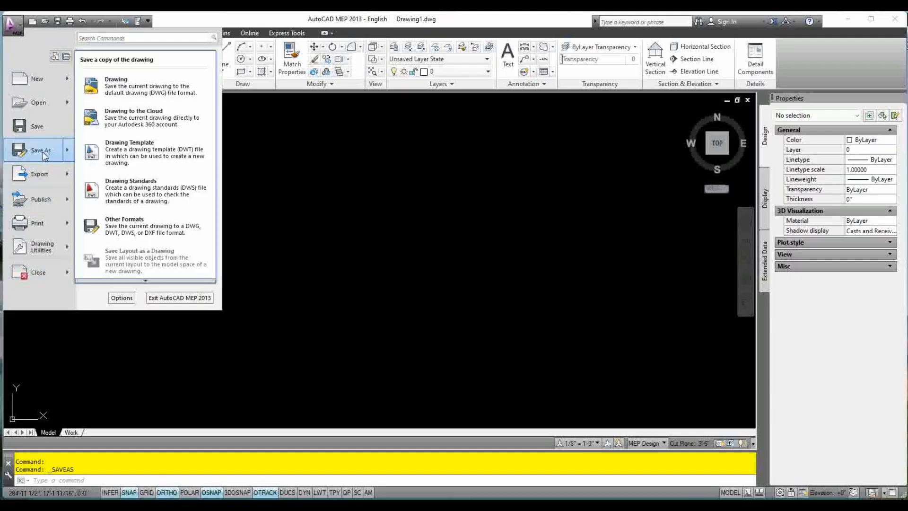
pyautogui.click(154, 86)
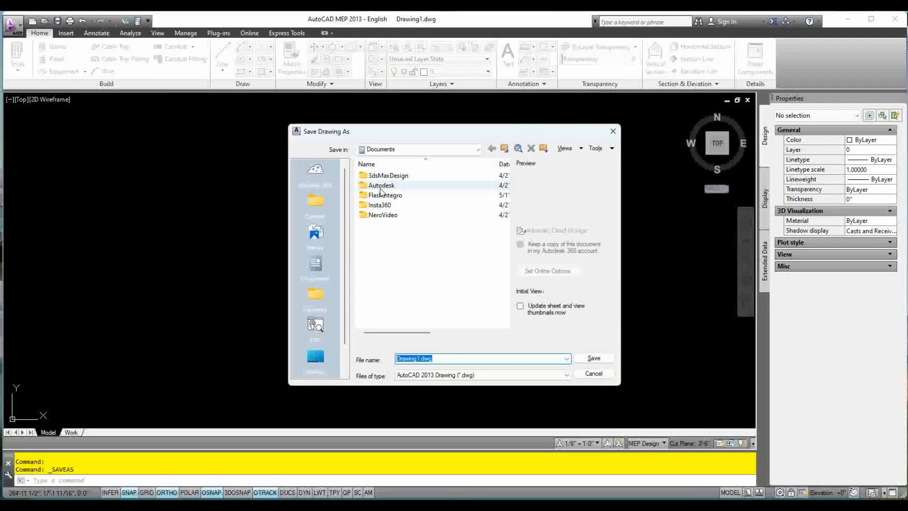
pyautogui.click(505, 149)
pyautogui.click(504, 149)
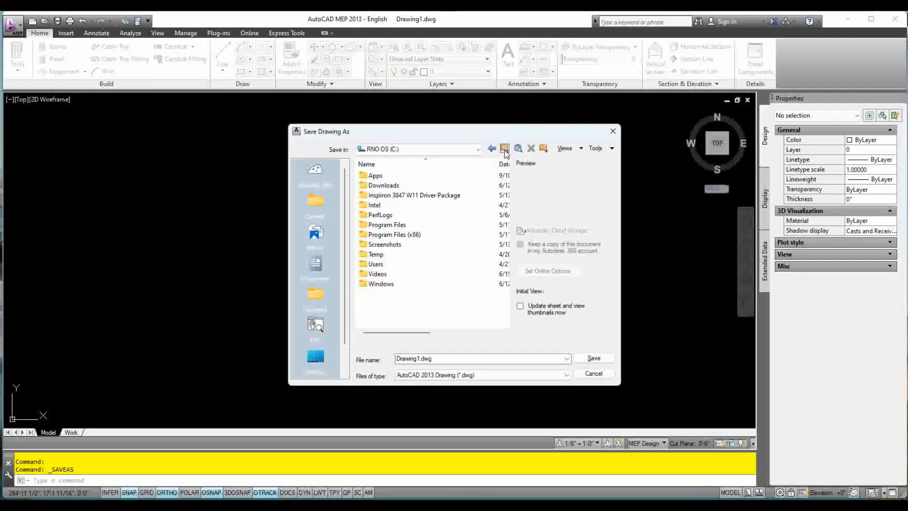
pyautogui.click(504, 149)
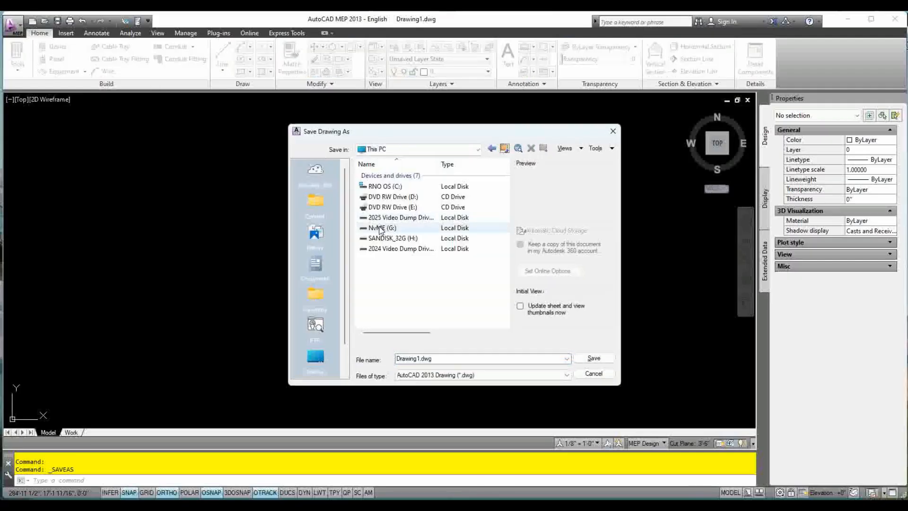
pyautogui.doubleClick(395, 219)
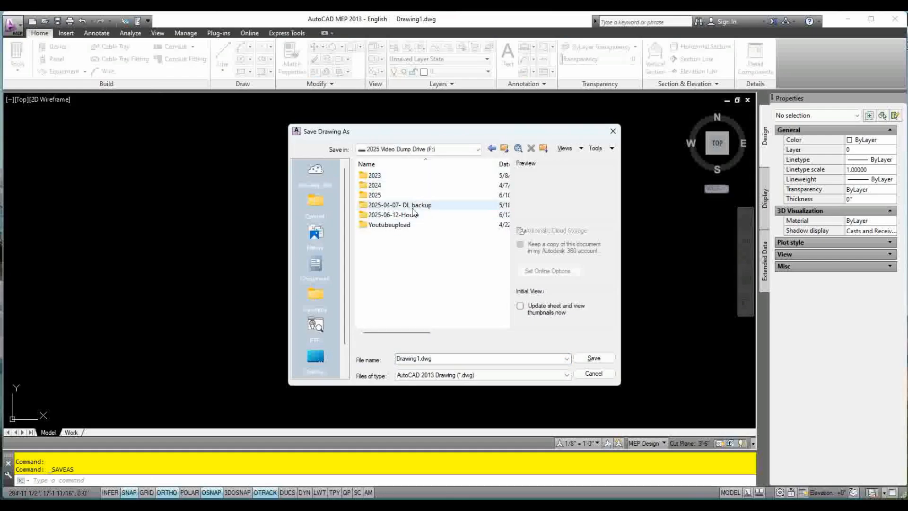
pyautogui.doubleClick(377, 194)
pyautogui.doubleClick(411, 195)
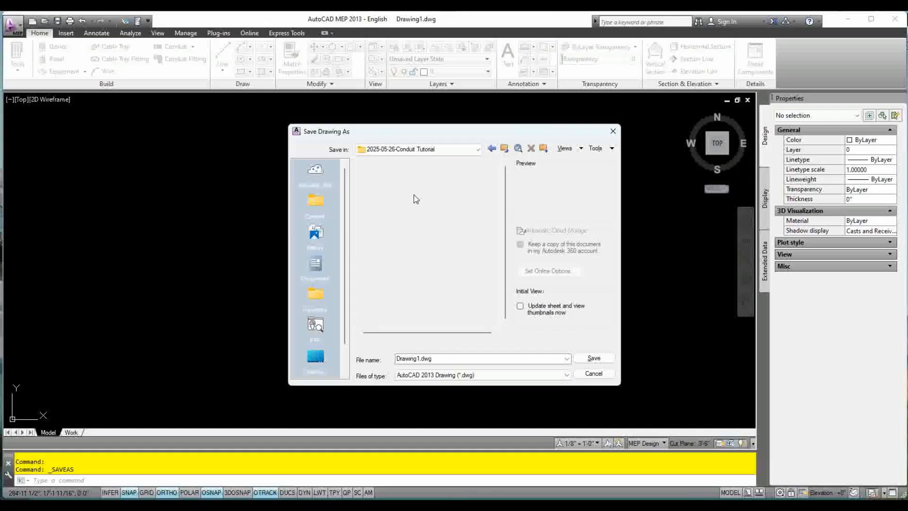
pyautogui.doubleClick(386, 176)
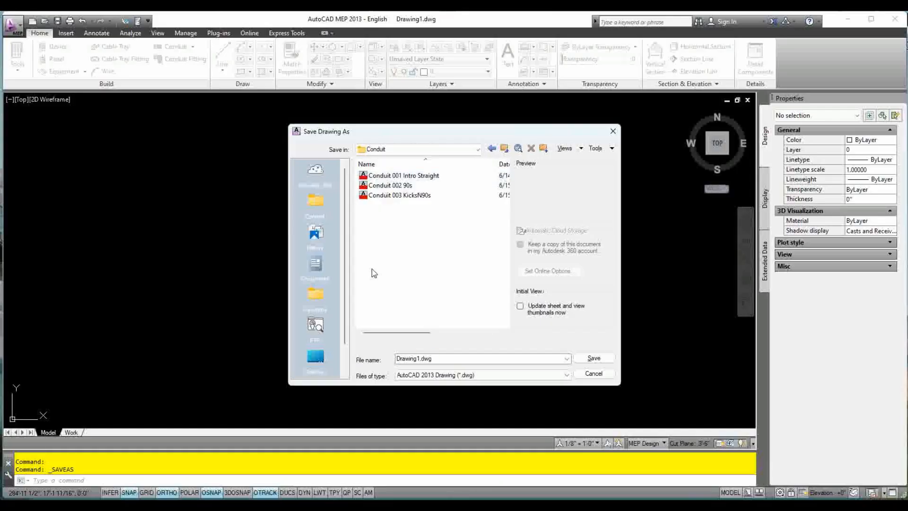
pyautogui.doubleClick(464, 358)
pyautogui.write('Con')
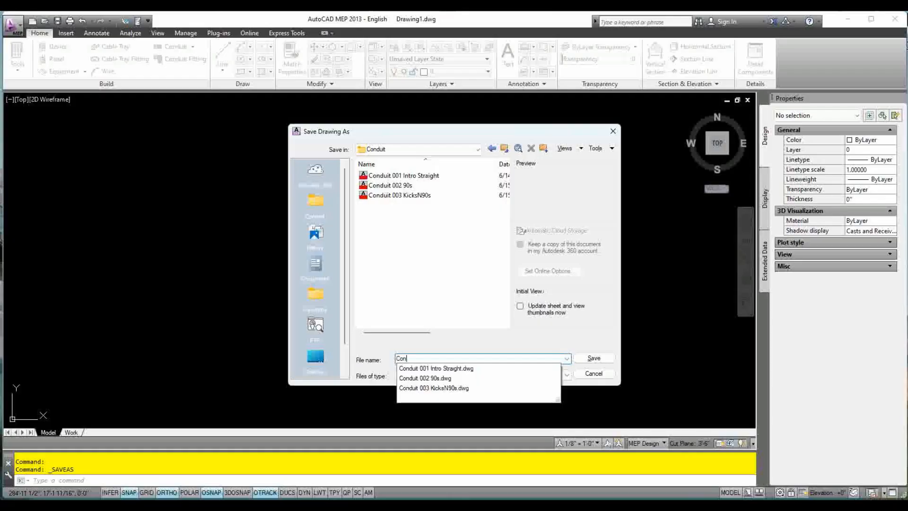
pyautogui.write('duit 003 K')
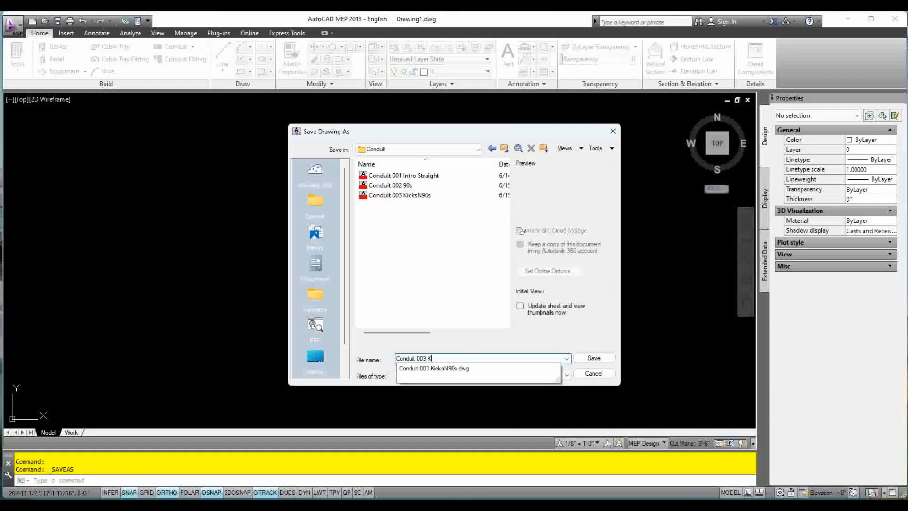
pyautogui.write('icksNOffset')
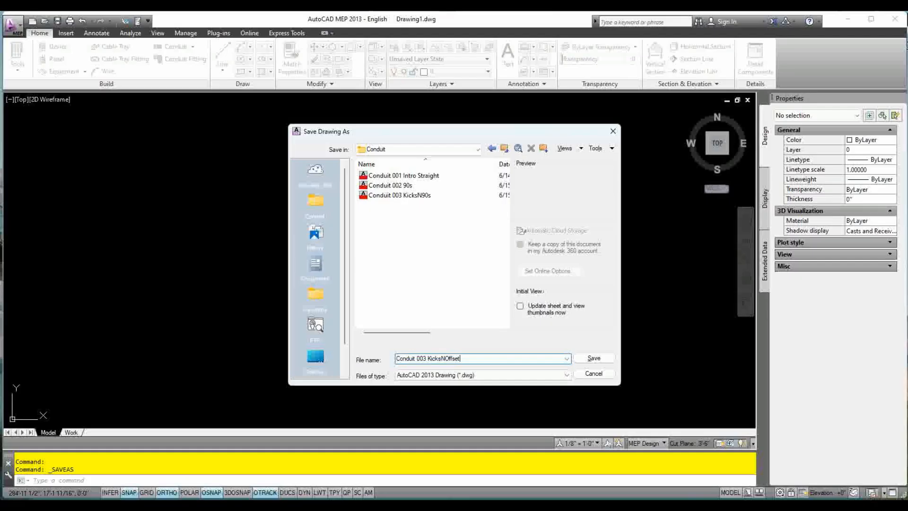
pyautogui.write('s')
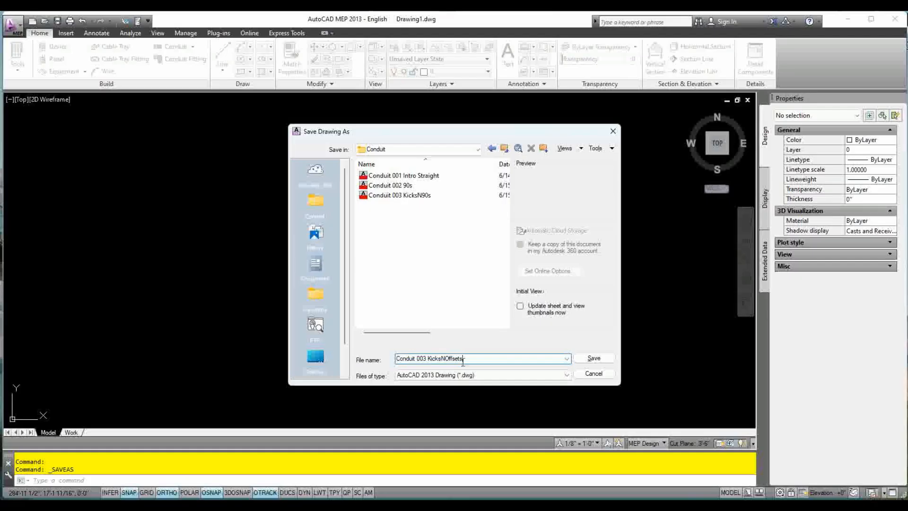
pyautogui.click(594, 359)
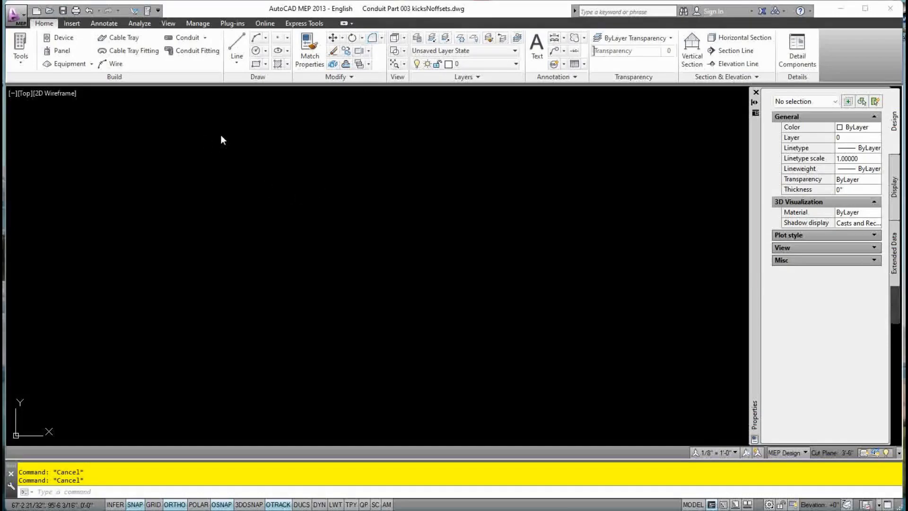
# Draw a conduit run: 24 inches right, 12 inches up at 30° with Ortho off, then 12 inches horizontal
pyautogui.click(191, 41)
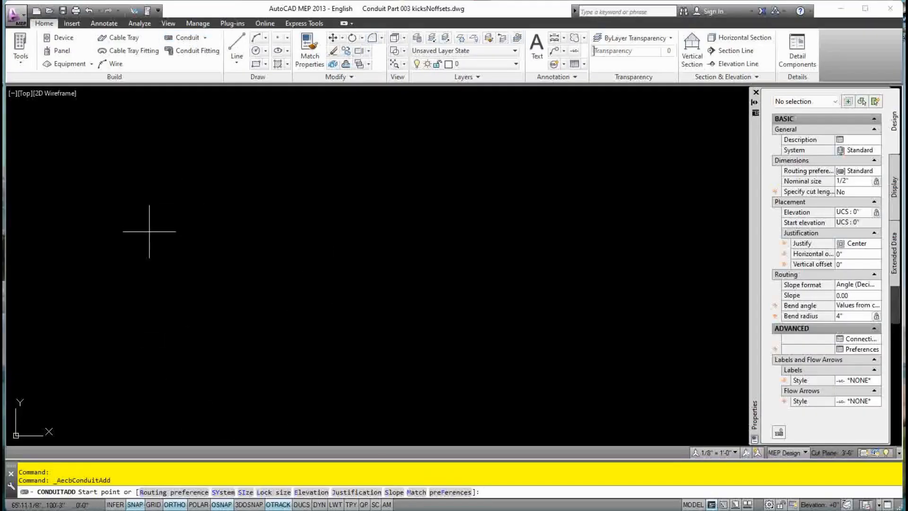
pyautogui.click(210, 265)
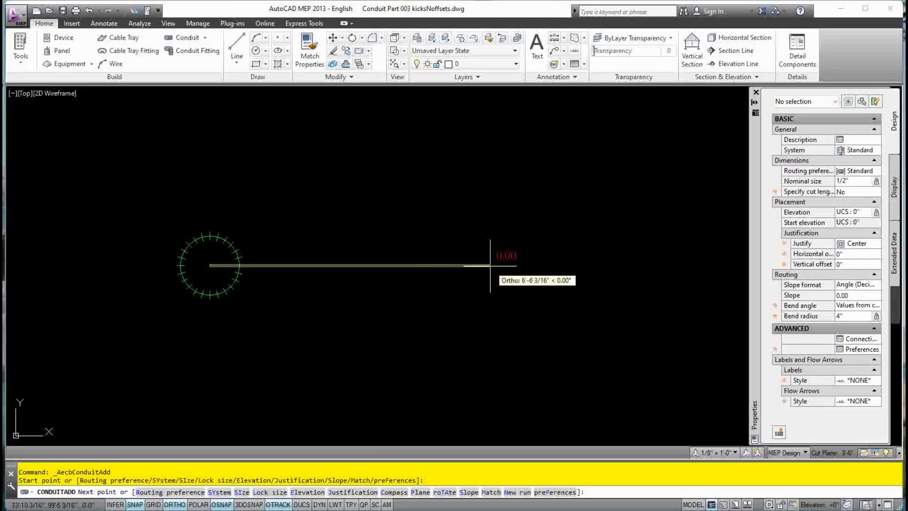
pyautogui.write('24')
pyautogui.press('Return')
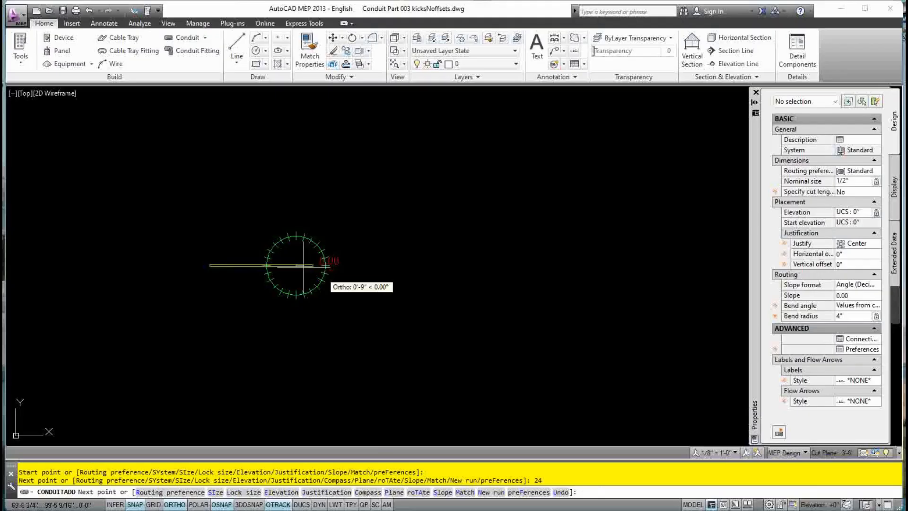
pyautogui.scroll(4, 298, 251)
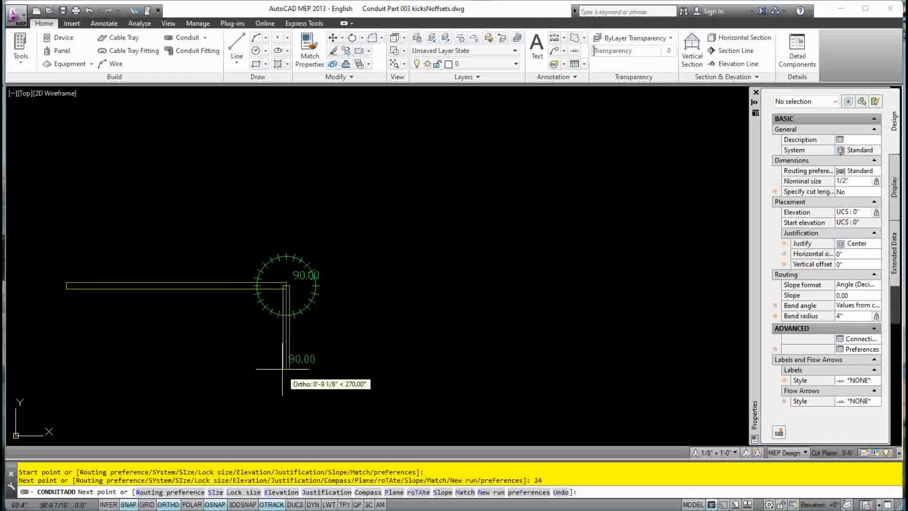
pyautogui.click(169, 505)
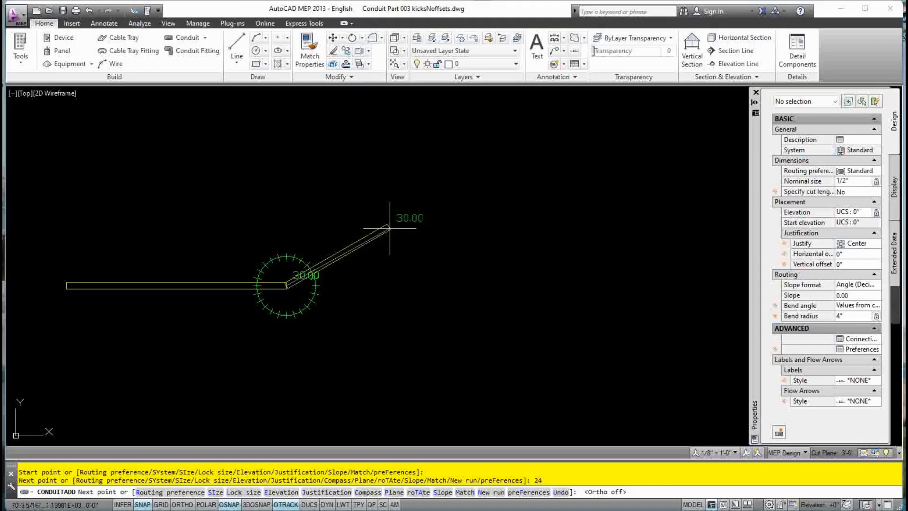
pyautogui.write('12')
pyautogui.press('Return')
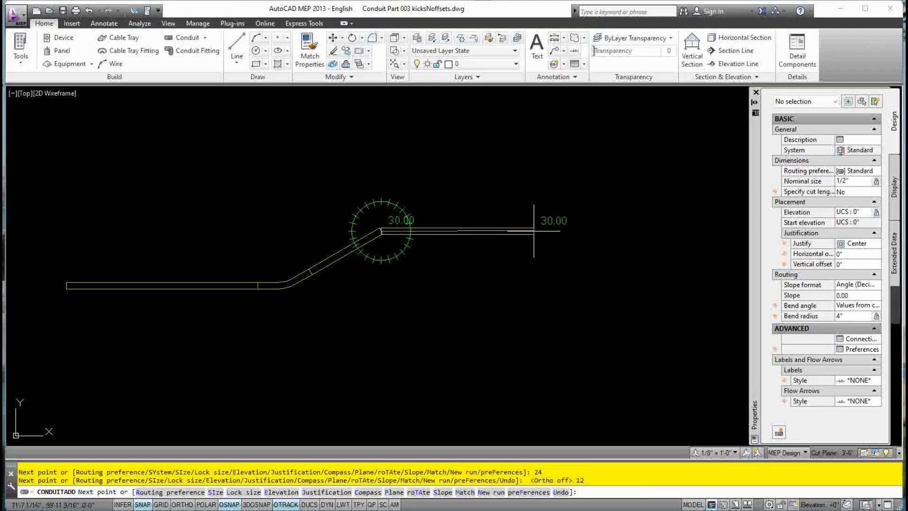
pyautogui.write('12')
pyautogui.press('Return')
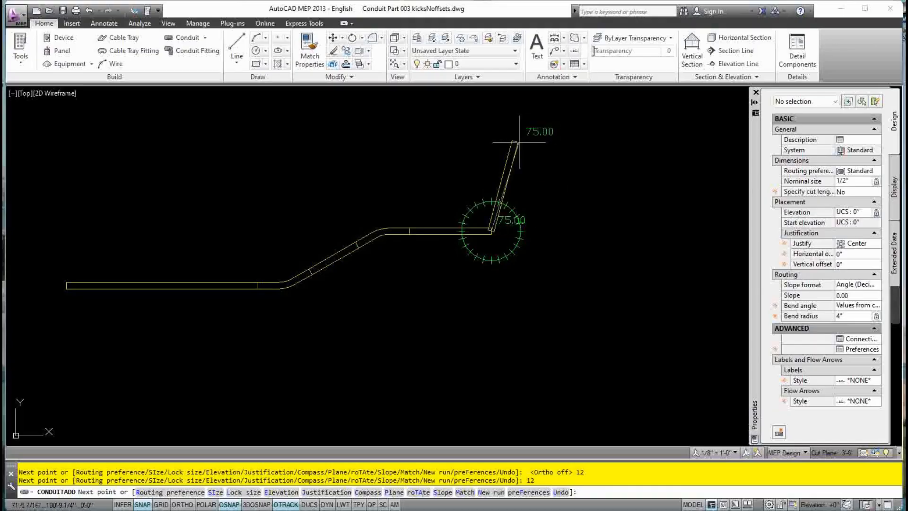
pyautogui.press('Escape')
pyautogui.press('Escape')
pyautogui.moveTo(443, 265); pyautogui.dragTo(481, 267, button='middle')
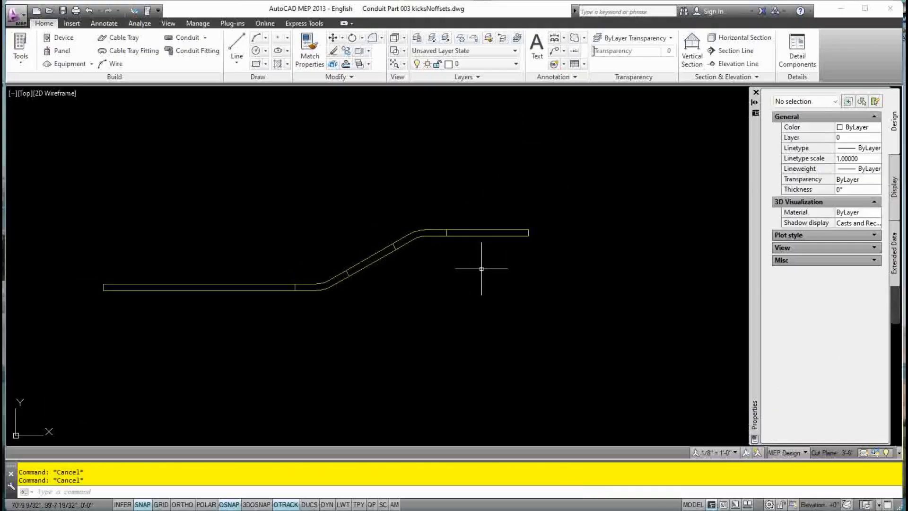
pyautogui.click(329, 288)
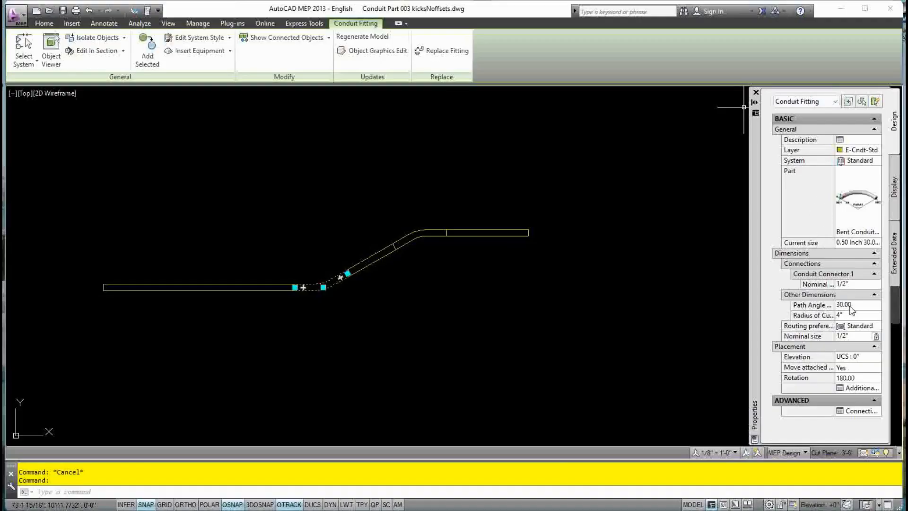
pyautogui.click(845, 306)
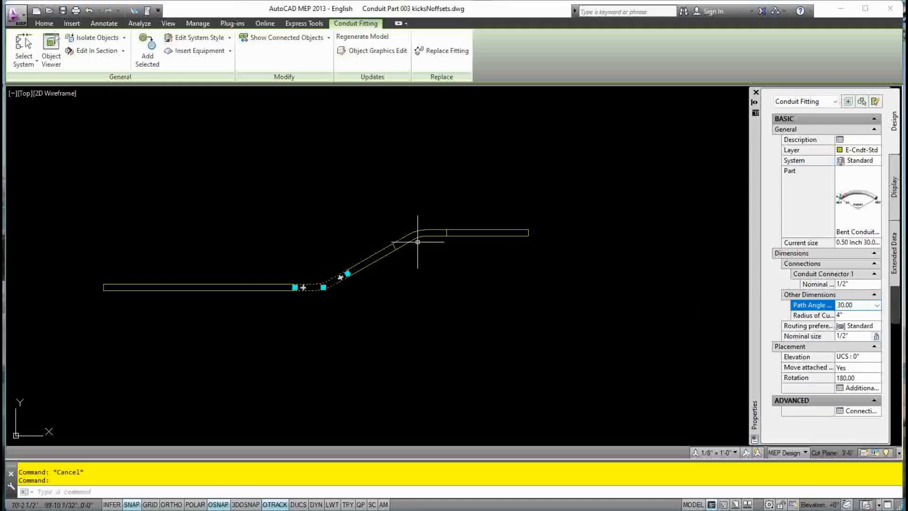
pyautogui.click(418, 238)
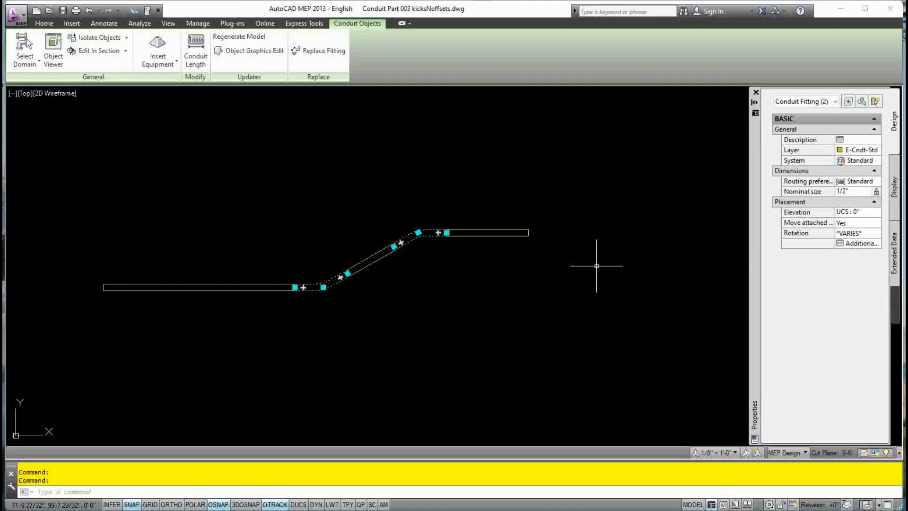
# Draw a circle centred on the left end of the conduit run
pyautogui.press('Escape')
pyautogui.press('Escape')
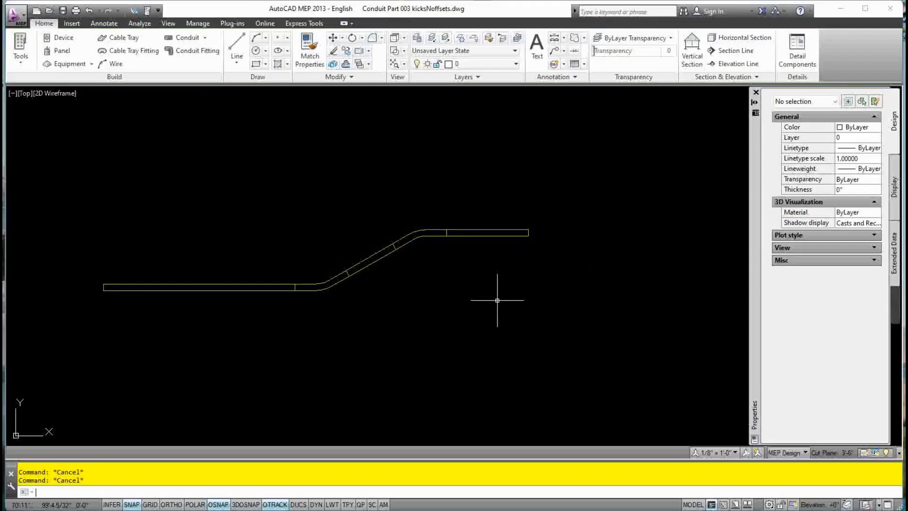
pyautogui.moveTo(497, 302); pyautogui.dragTo(517, 294, button='middle')
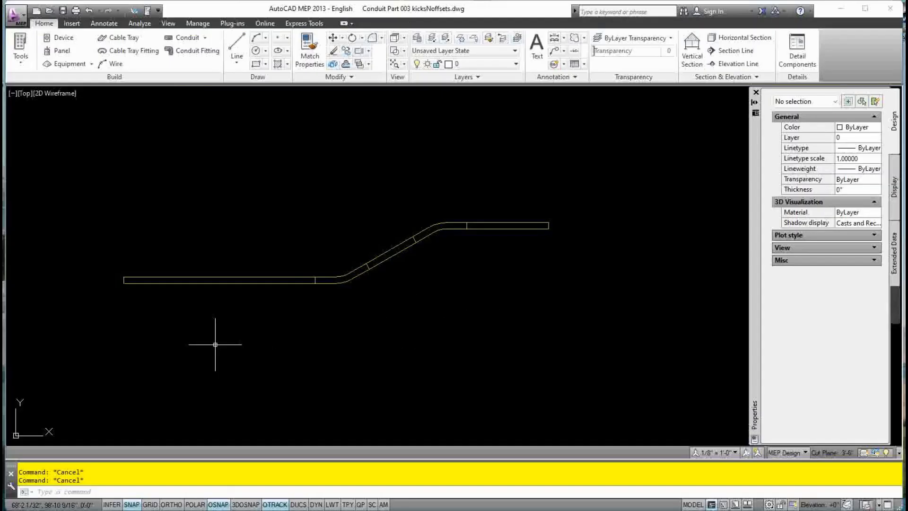
pyautogui.write('c')
pyautogui.press('Return')
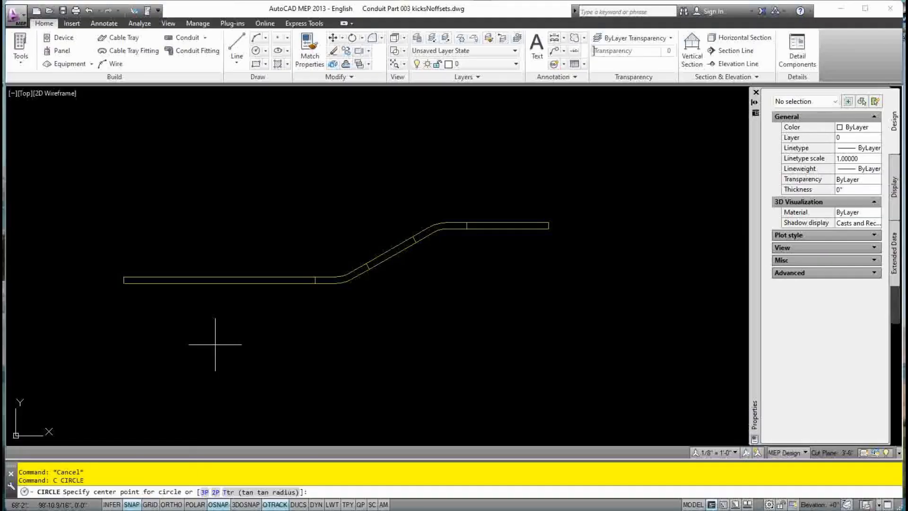
pyautogui.click(124, 280)
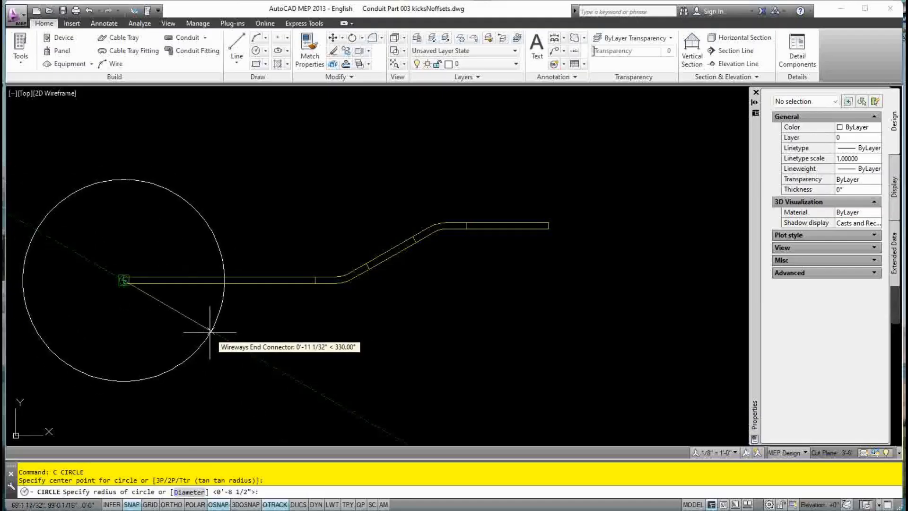
pyautogui.click(209, 331)
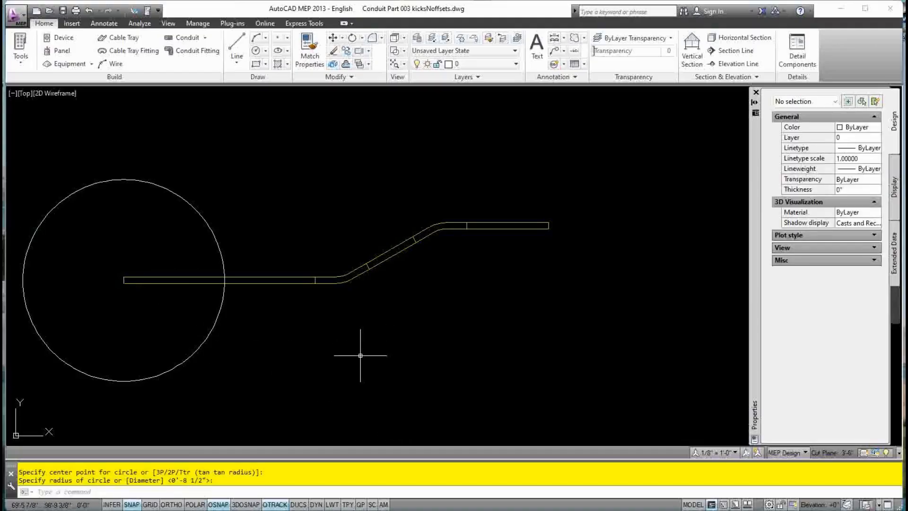
pyautogui.press('Escape')
# Set the left circle's diameter to 8 inches in Properties
pyautogui.click(209, 325)
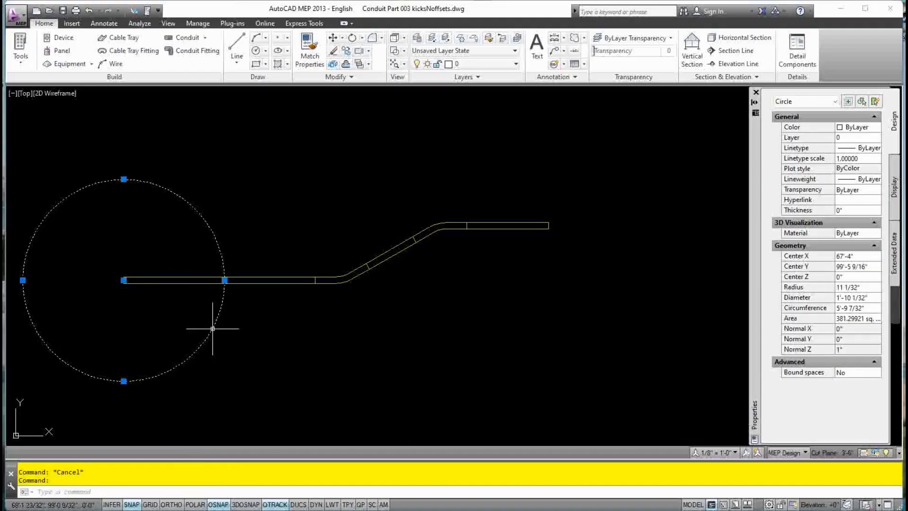
pyautogui.click(805, 299)
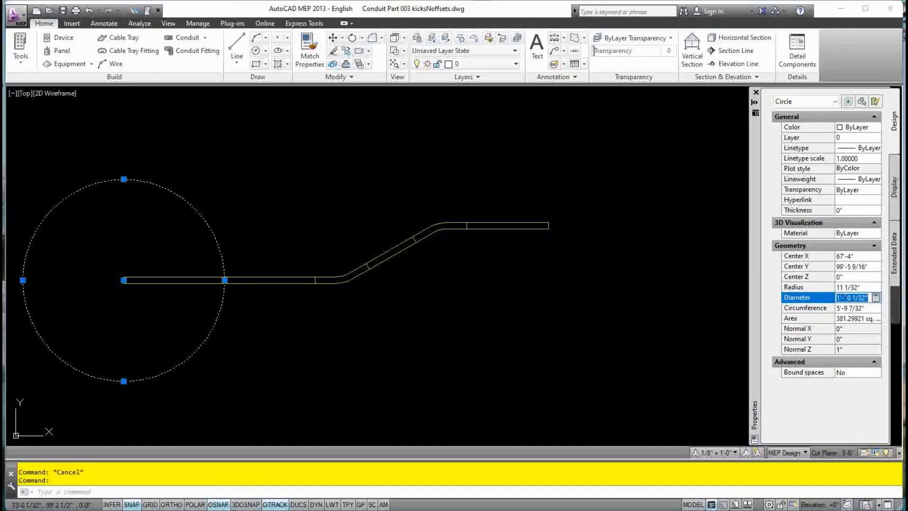
pyautogui.click(844, 298)
pyautogui.click(817, 301)
pyautogui.write('8')
pyautogui.press('Tab')
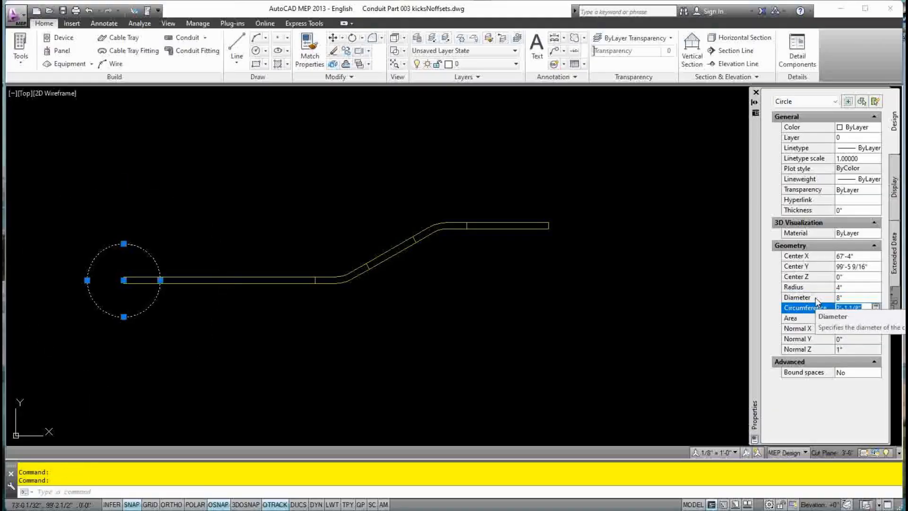
pyautogui.press('Escape')
pyautogui.press('Escape')
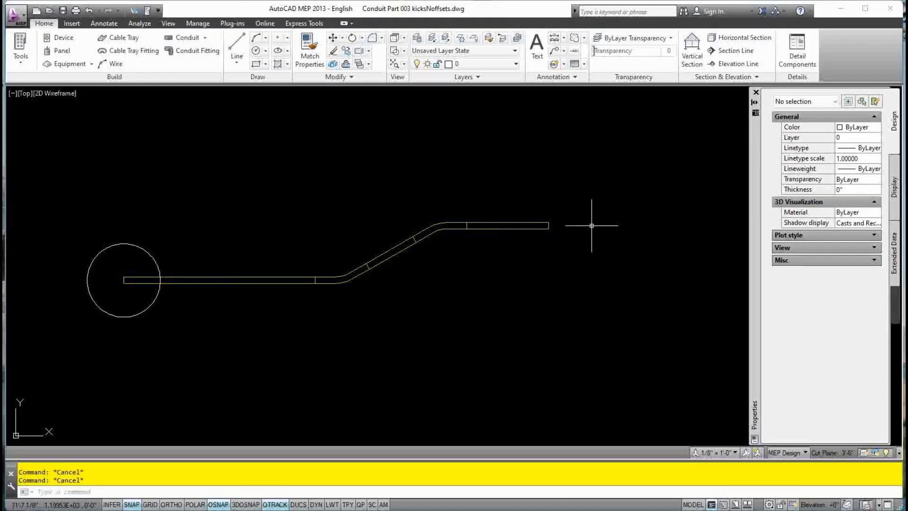
# Draw a second circle centred on the right conduit end
pyautogui.write('c')
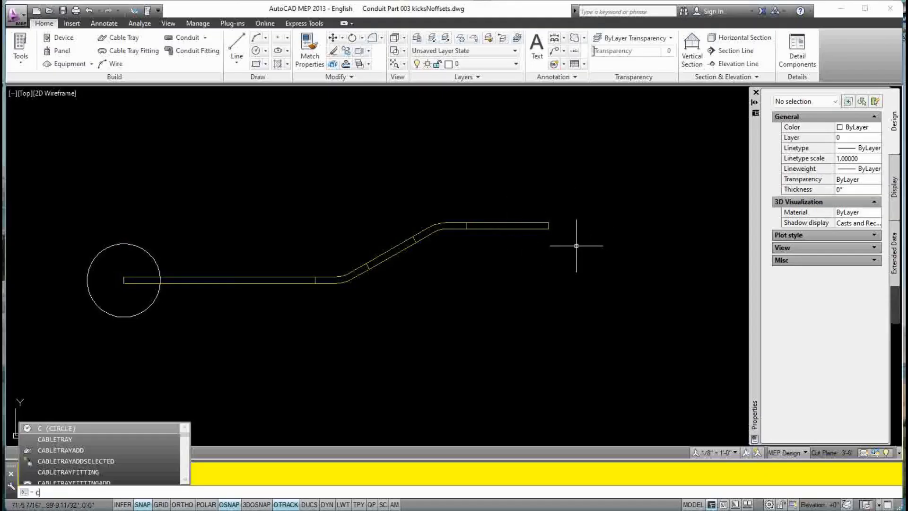
pyautogui.press('Return')
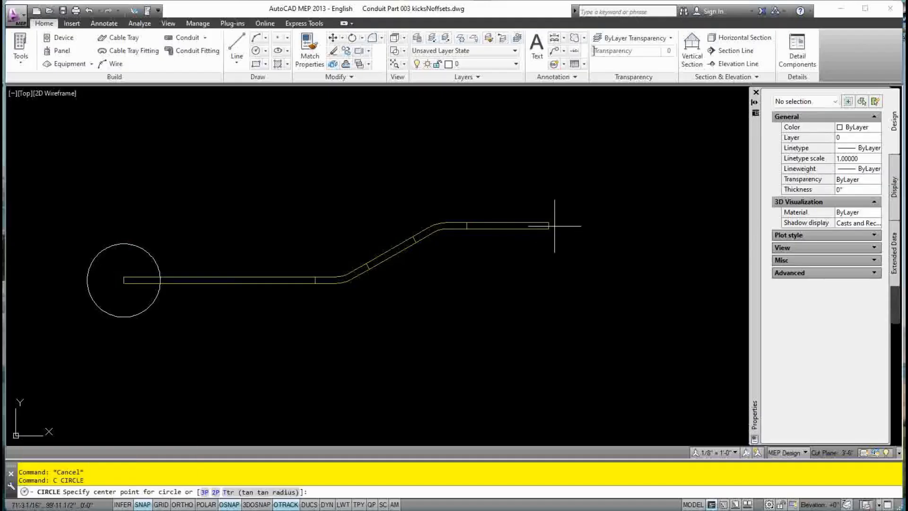
pyautogui.click(548, 225)
pyautogui.click(647, 297)
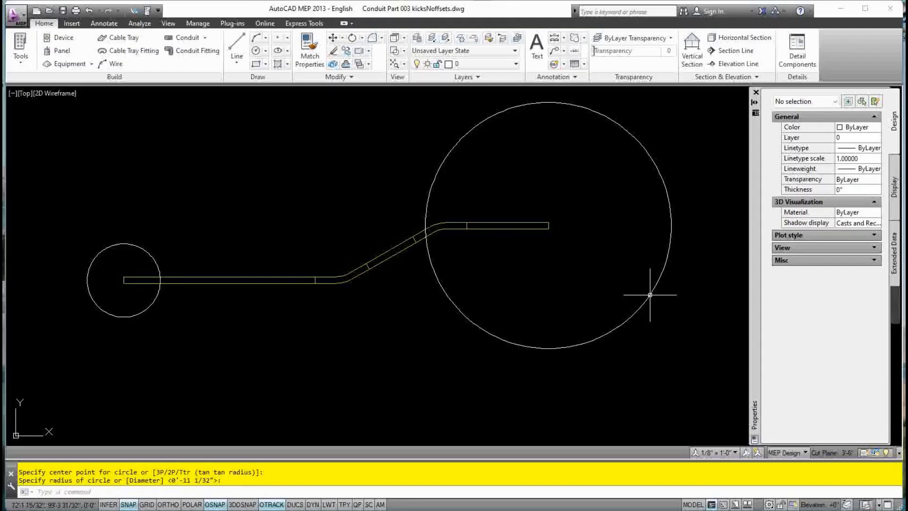
pyautogui.press('Escape')
pyautogui.press('Escape')
pyautogui.click(647, 298)
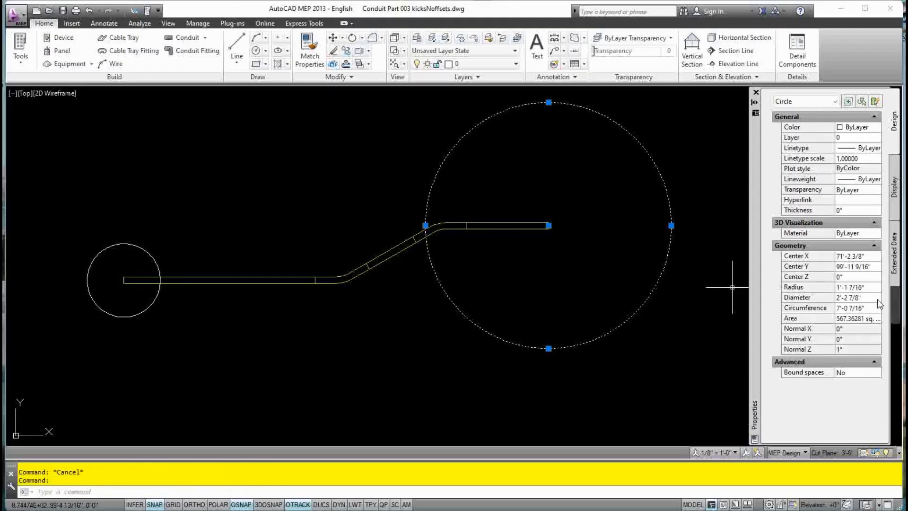
# Set the right circle's diameter to 8 inches in Properties
pyautogui.click(859, 310)
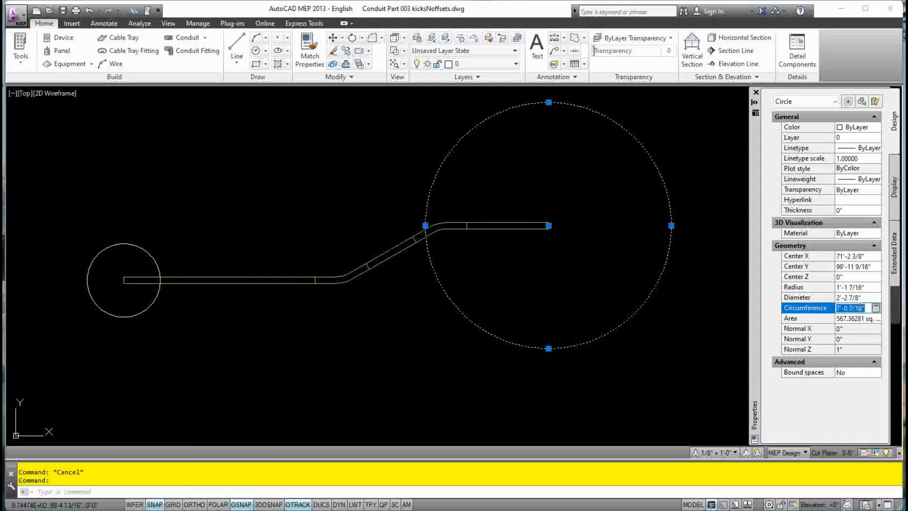
pyautogui.click(851, 297)
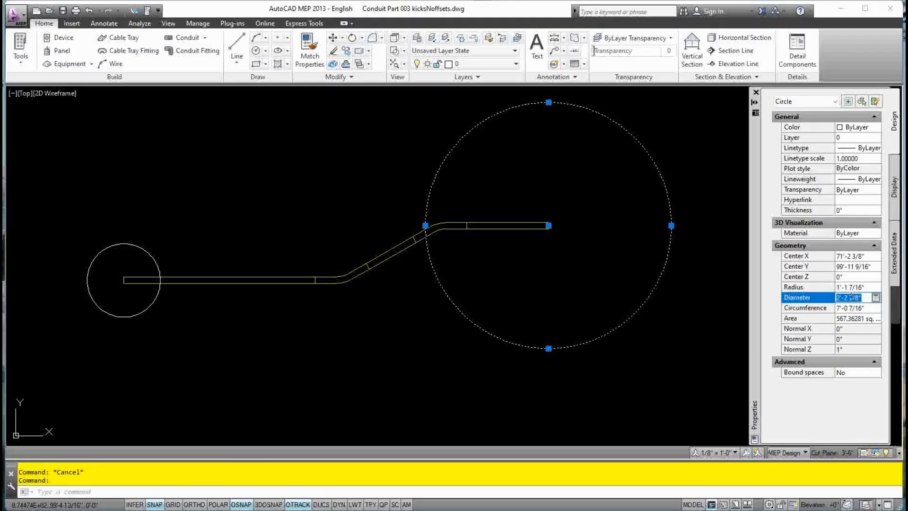
pyautogui.write('8')
pyautogui.press('Return')
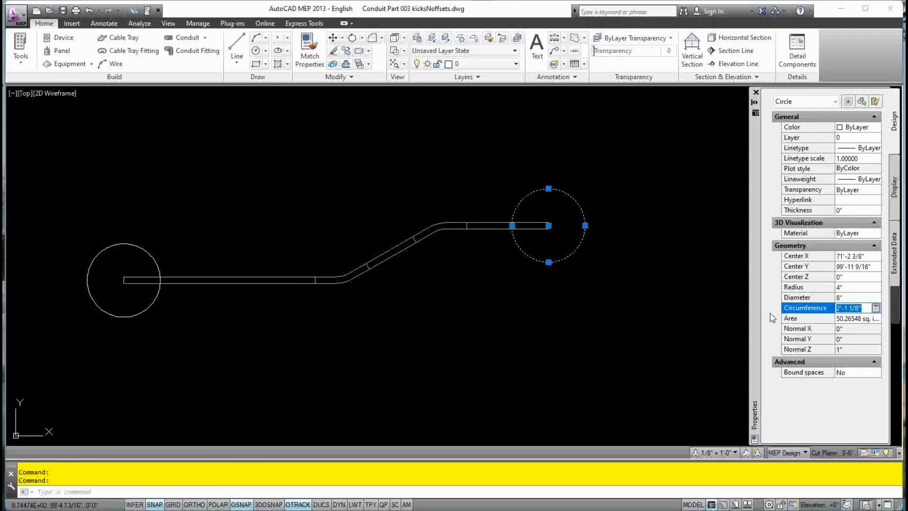
pyautogui.press('Escape')
pyautogui.click(146, 319)
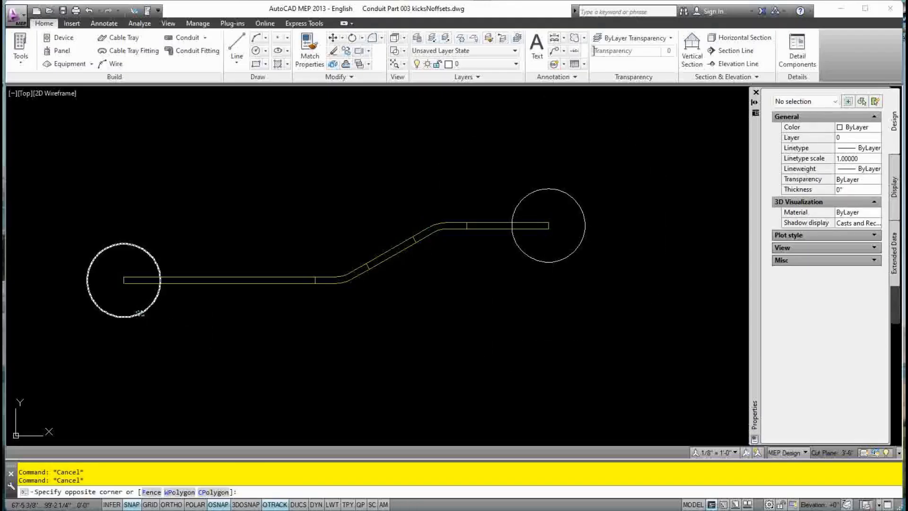
pyautogui.click(136, 311)
pyautogui.press('Escape')
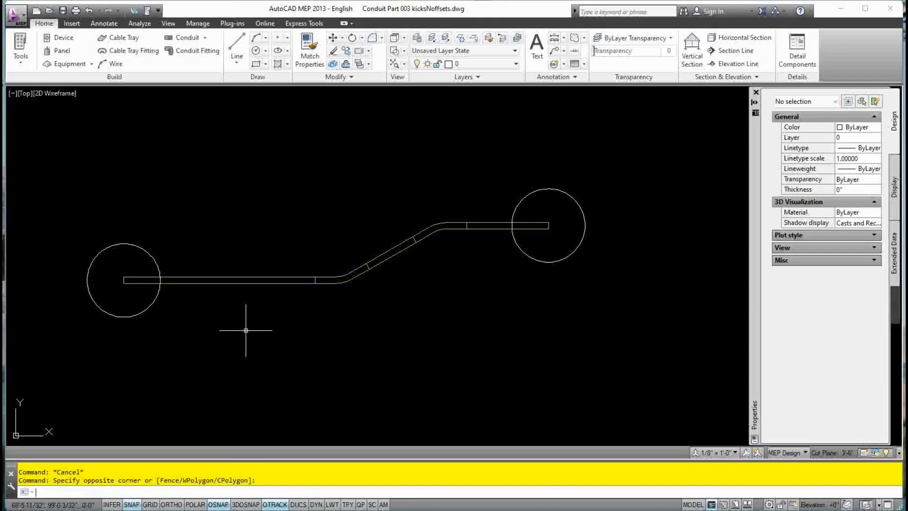
# Copy the left circle 36 inches to the right with Ortho on
pyautogui.click(149, 310)
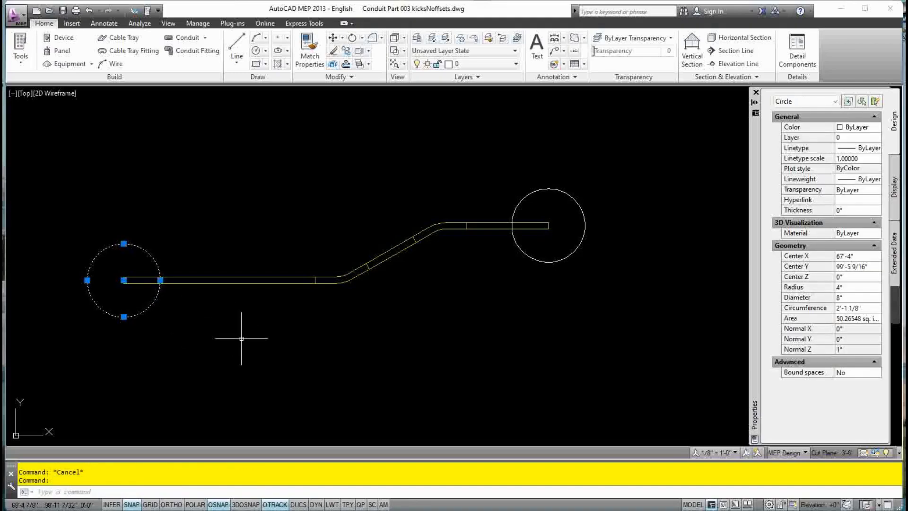
pyautogui.write('COPY')
pyautogui.press('Return')
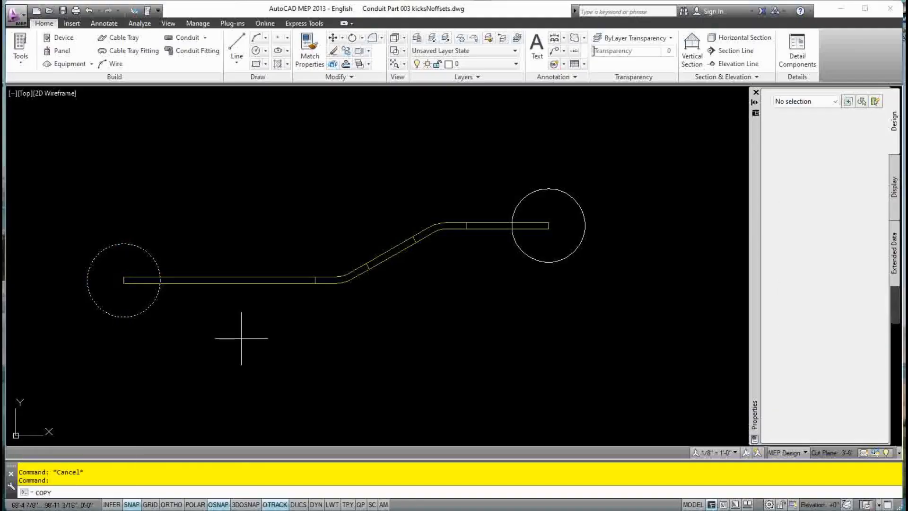
pyautogui.click(132, 364)
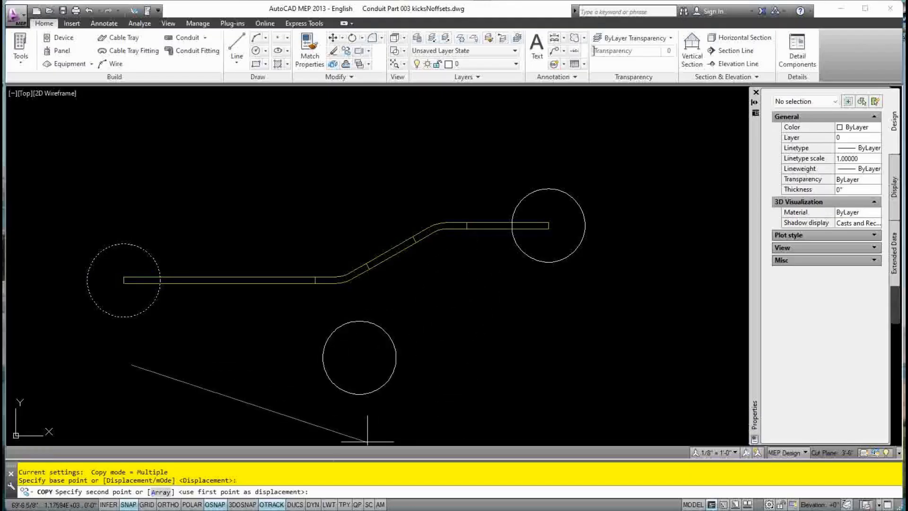
pyautogui.click(168, 505)
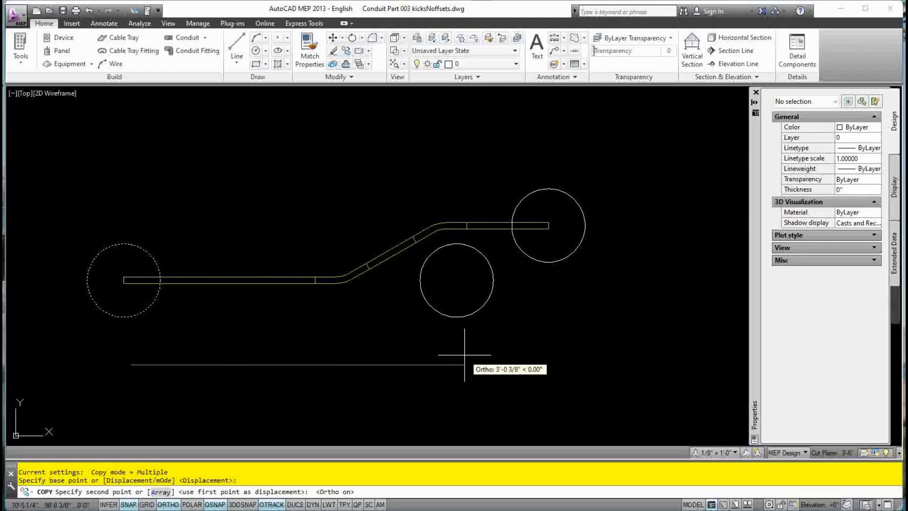
pyautogui.write('36')
pyautogui.press('Return')
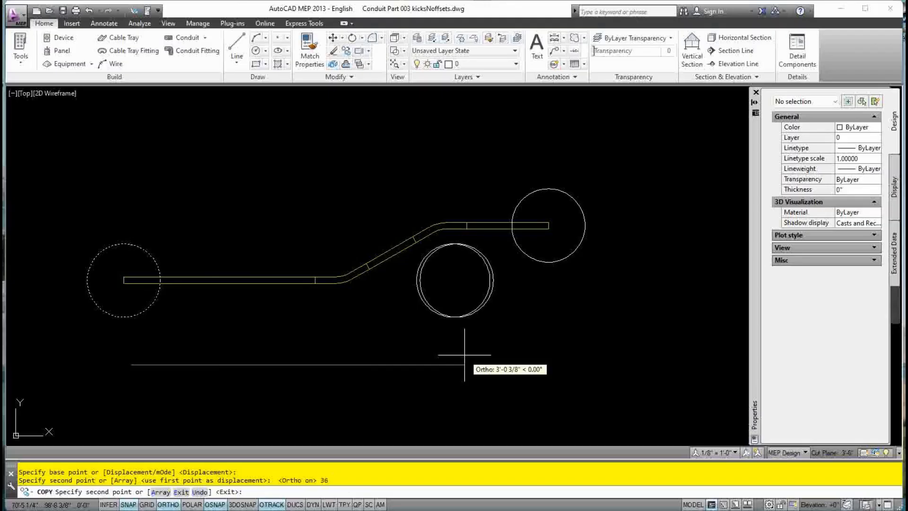
pyautogui.press('Escape')
pyautogui.press('Escape')
pyautogui.press('Escape')
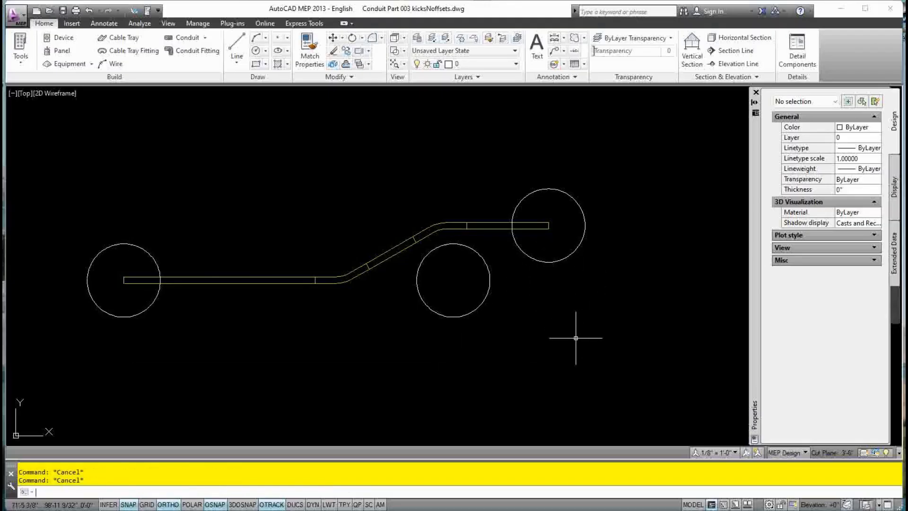
# Copy the three circles downward at 12 and 24 inches to form three columns
pyautogui.click(553, 261)
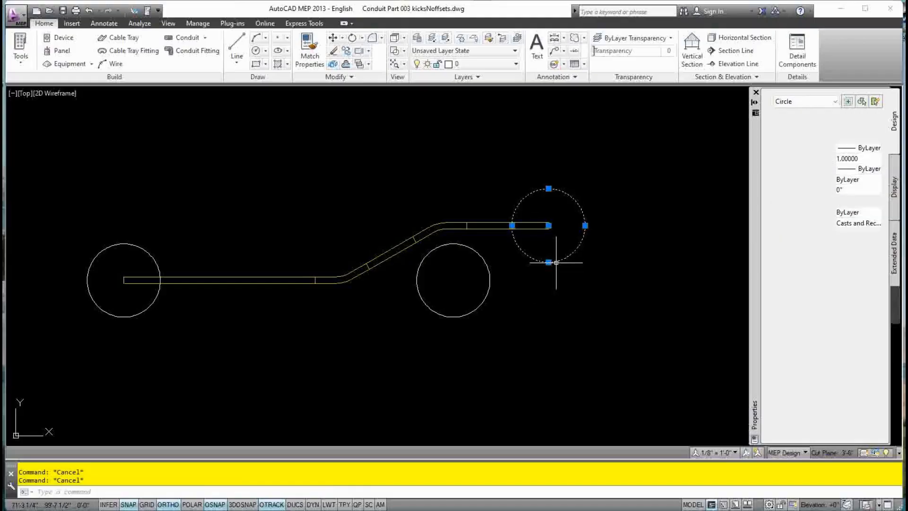
pyautogui.click(484, 303)
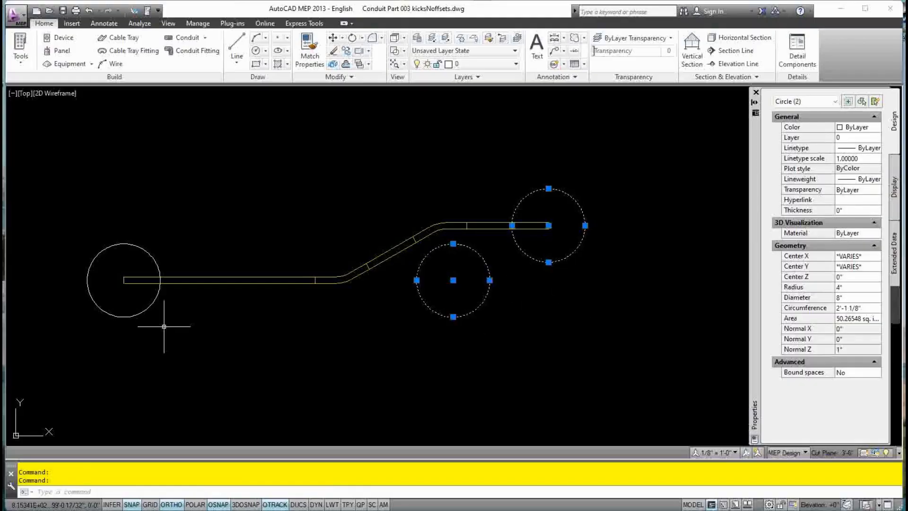
pyautogui.click(140, 316)
pyautogui.click(132, 315)
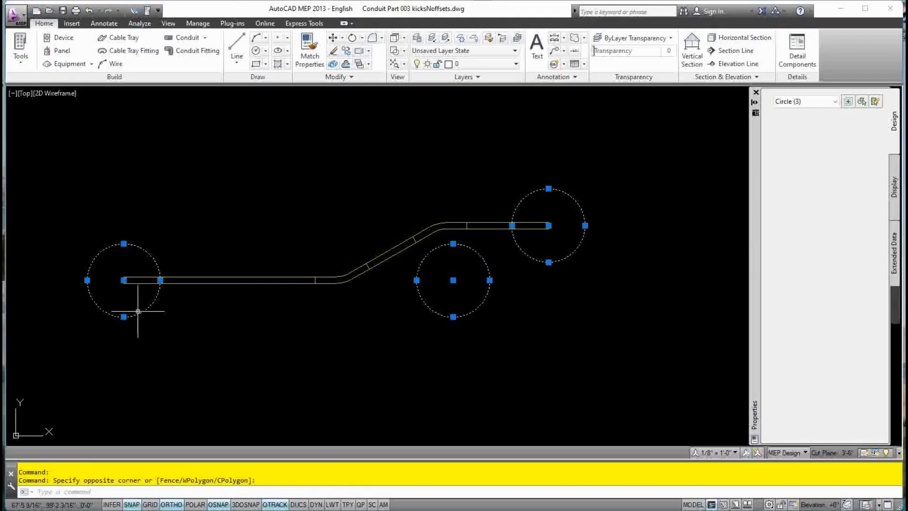
pyautogui.write('COPY')
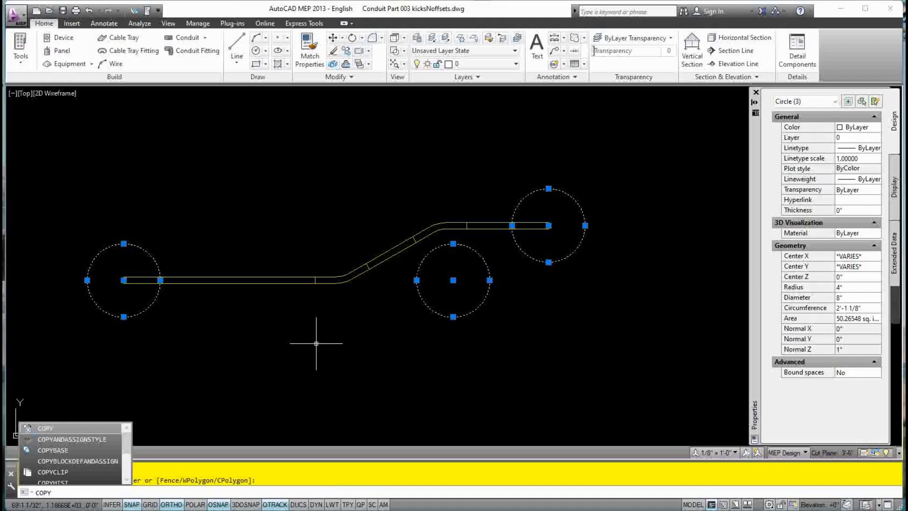
pyautogui.press('Return')
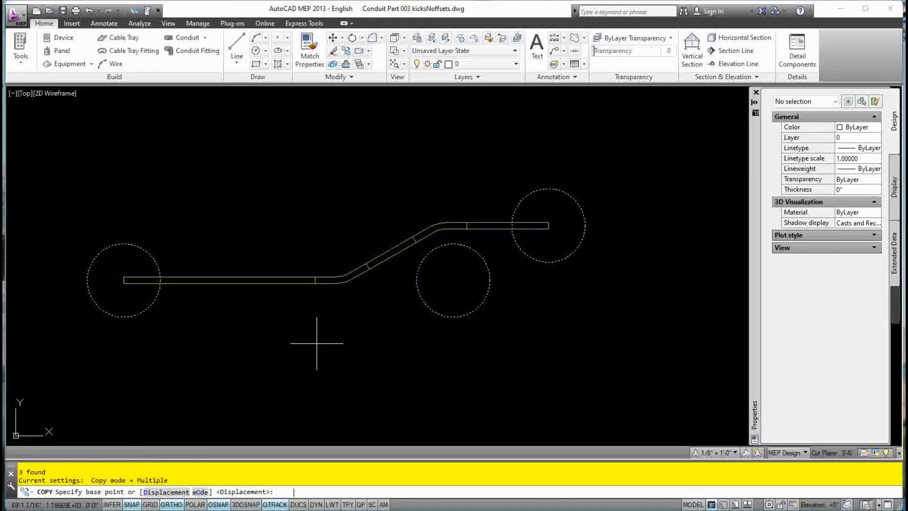
pyautogui.click(656, 227)
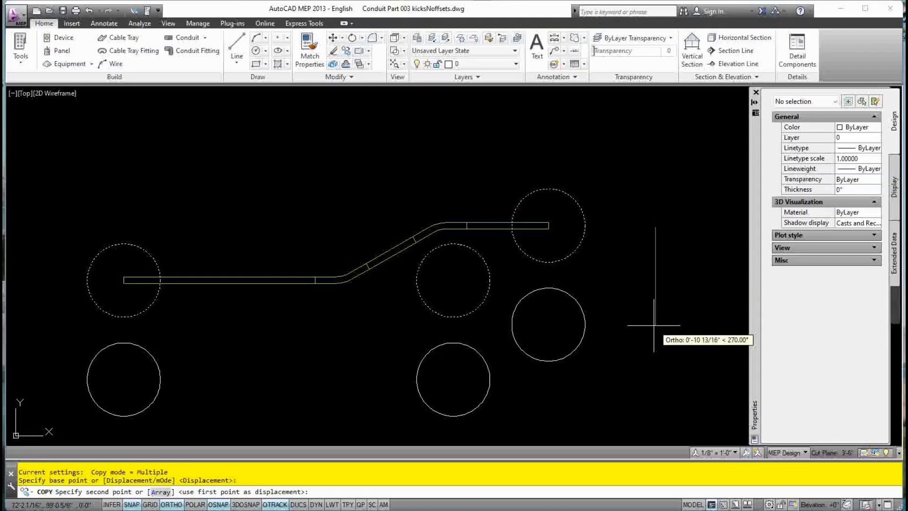
pyautogui.write('12')
pyautogui.press('Return')
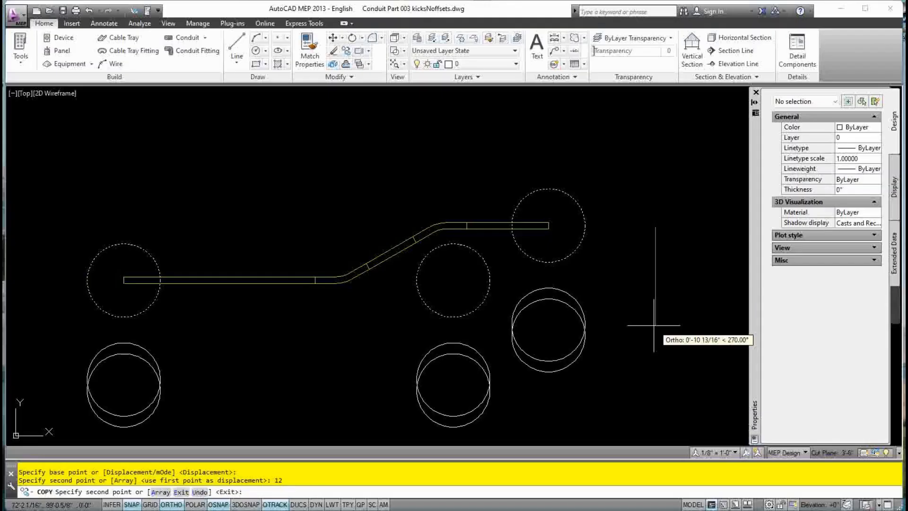
pyautogui.write('24')
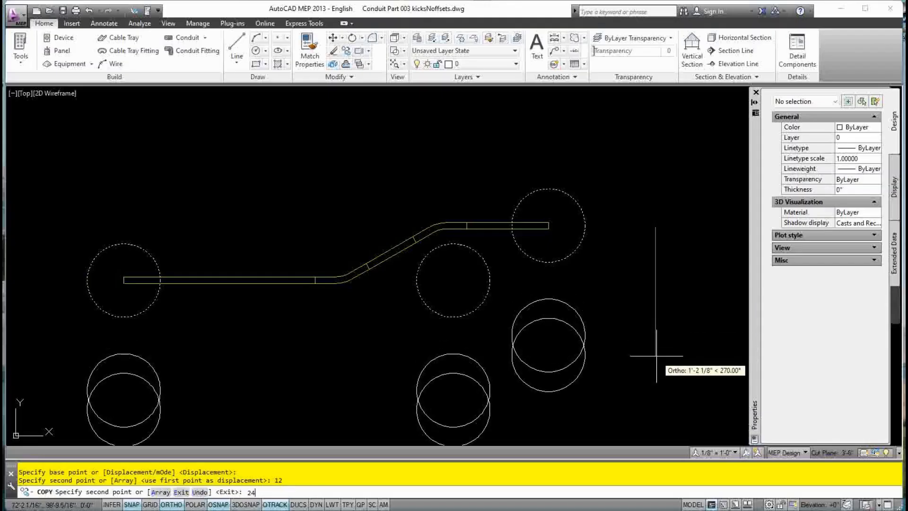
pyautogui.press('Return')
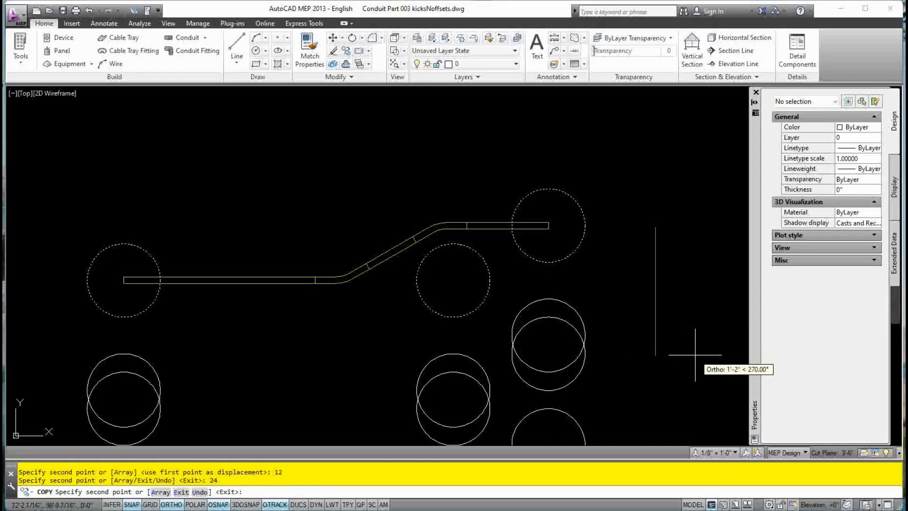
pyautogui.press('Escape')
pyautogui.press('Escape')
pyautogui.moveTo(675, 357)
pyautogui.mouseDown(button='middle')
pyautogui.moveTo(685, 254)
pyautogui.moveTo(698, 245)
pyautogui.mouseUp(button='middle')
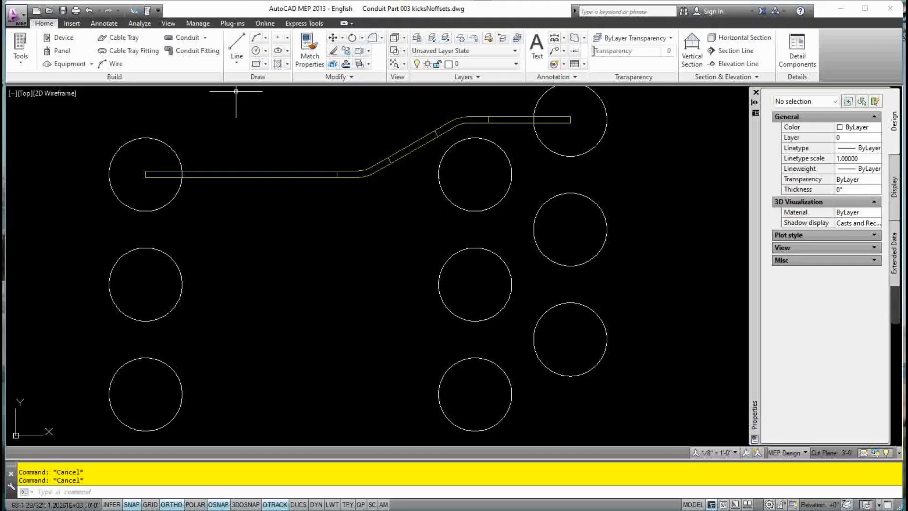
# Draw two 6-inch Conduit stubs rightward from the middle and bottom left circle centres
pyautogui.click(188, 37)
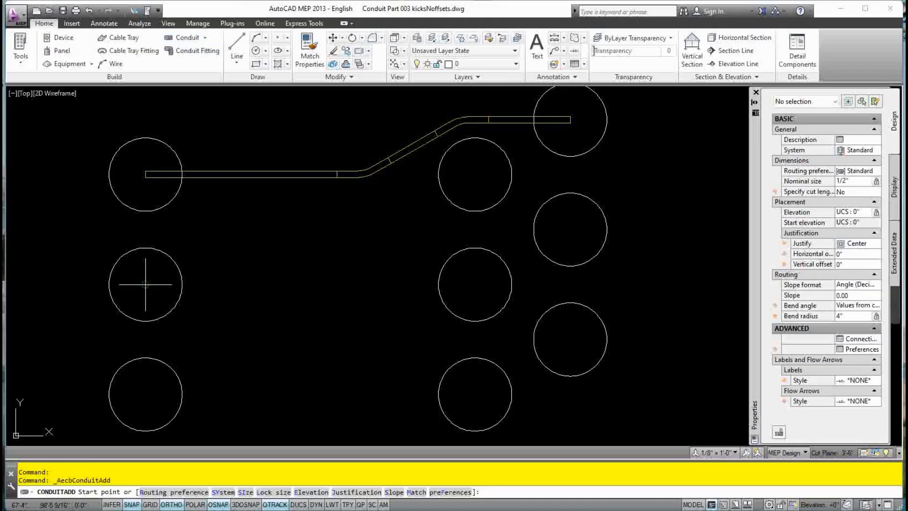
pyautogui.click(145, 284)
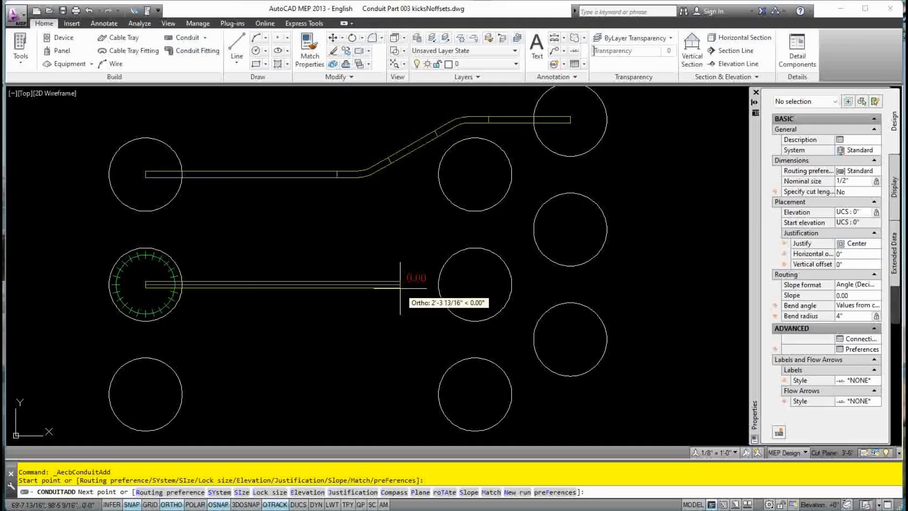
pyautogui.write('6')
pyautogui.press('Return')
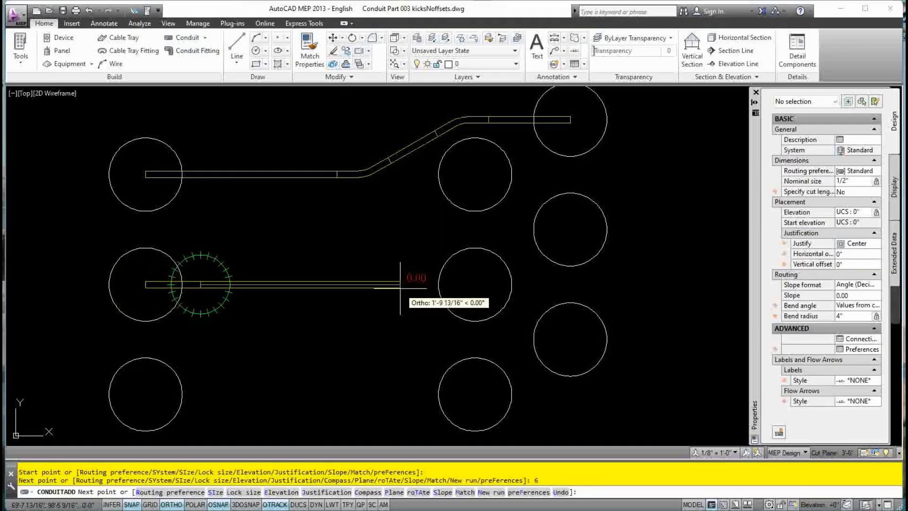
pyautogui.press('Escape')
pyautogui.press('Escape')
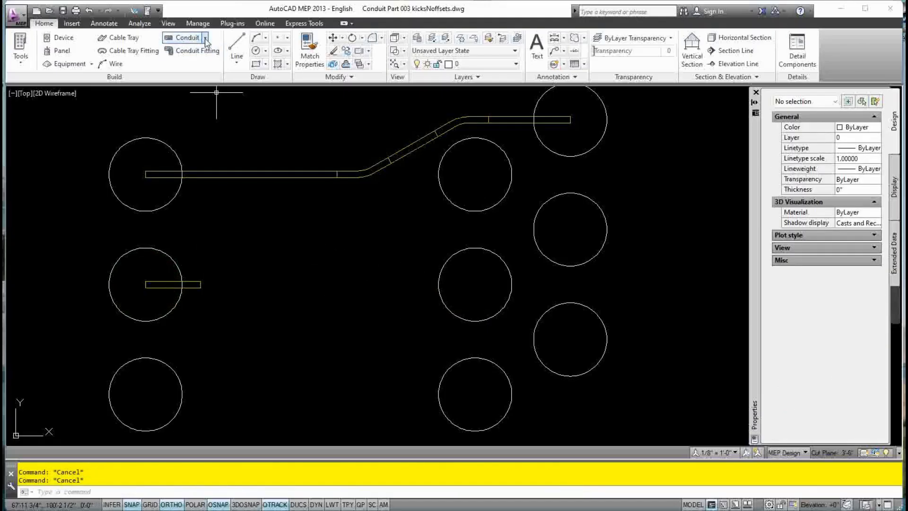
pyautogui.click(186, 38)
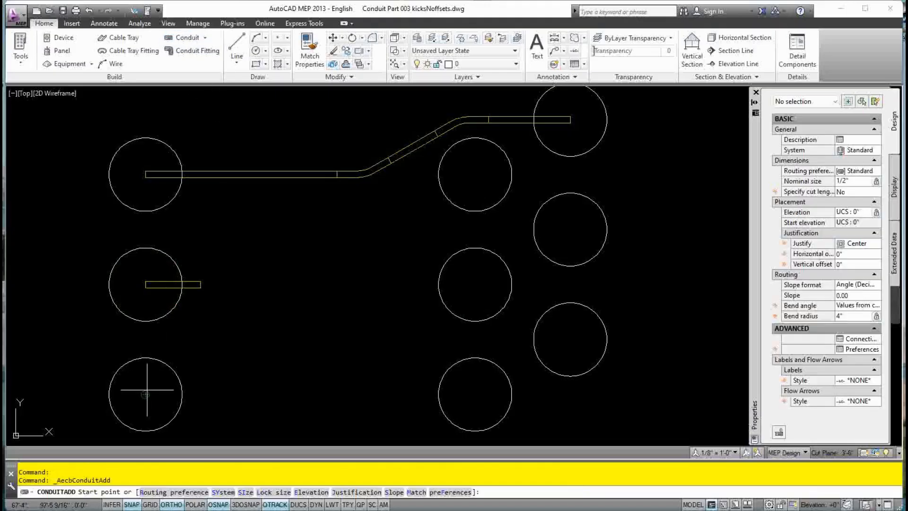
pyautogui.click(145, 394)
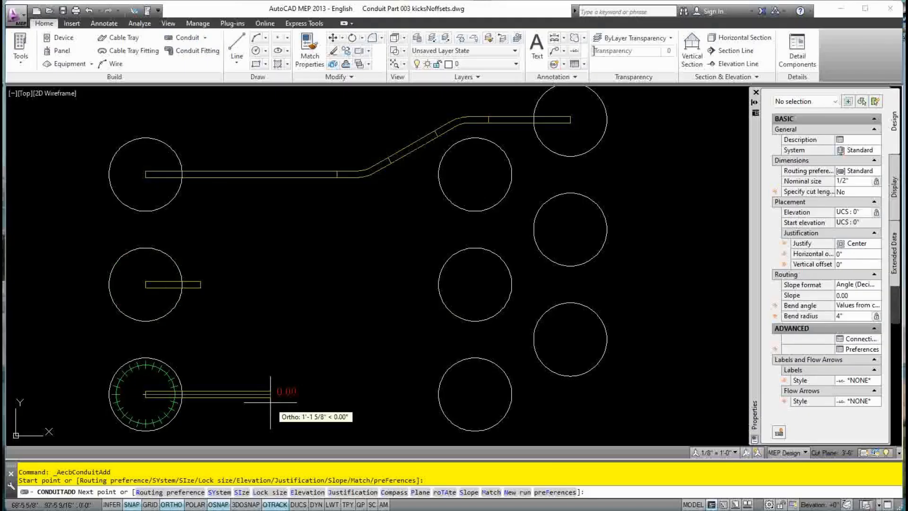
pyautogui.write('6')
pyautogui.press('Return')
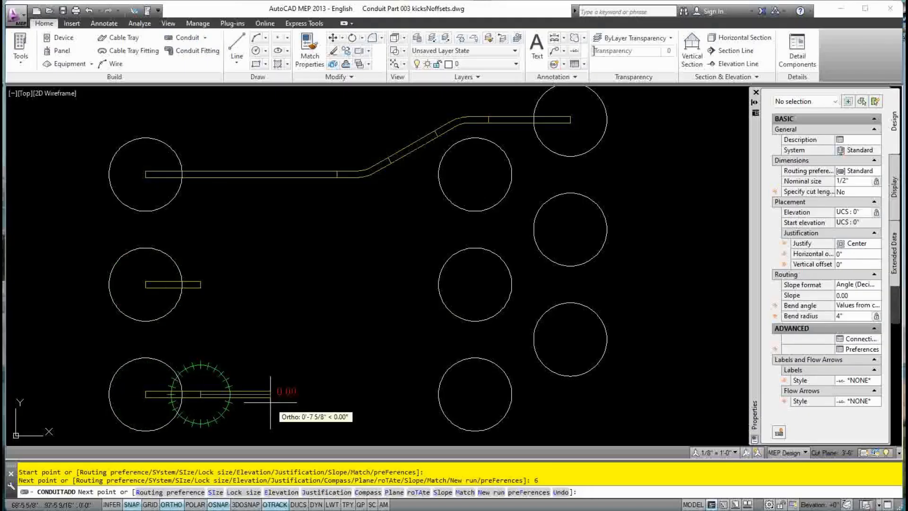
pyautogui.press('Escape')
pyautogui.press('Escape')
pyautogui.press('Escape')
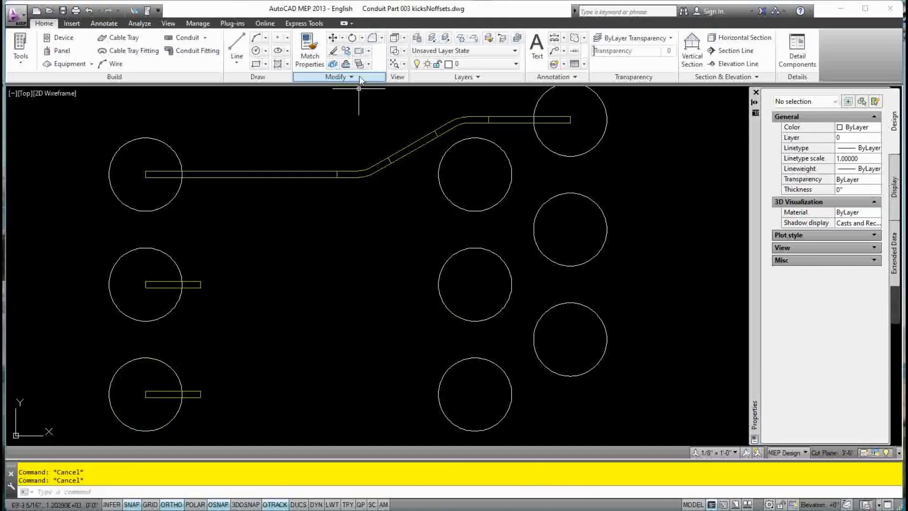
# Draw two 10-inch Conduit stubs leftward from the middle and bottom right circle centres
pyautogui.click(205, 41)
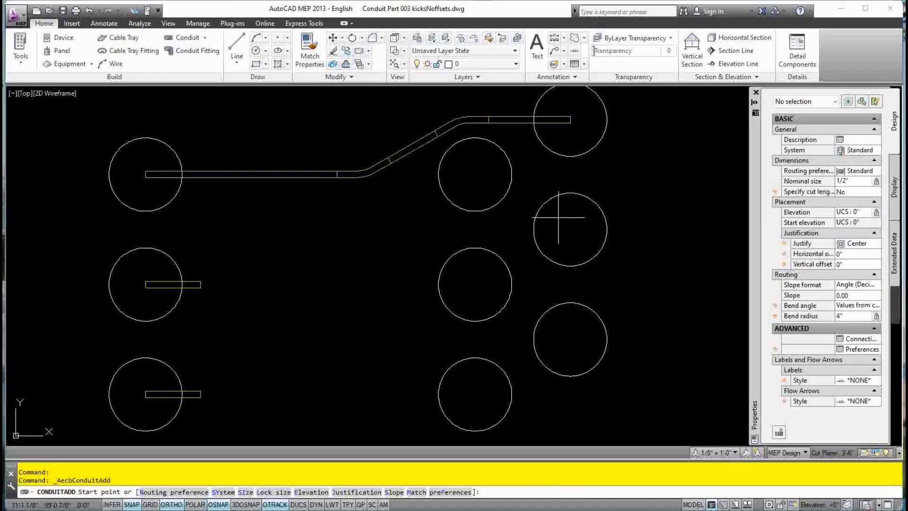
pyautogui.click(572, 223)
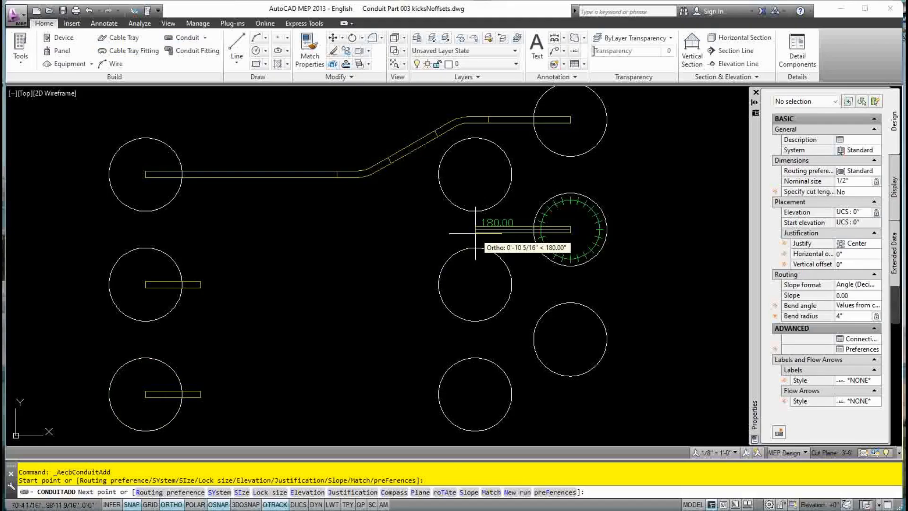
pyautogui.write('10')
pyautogui.press('Return')
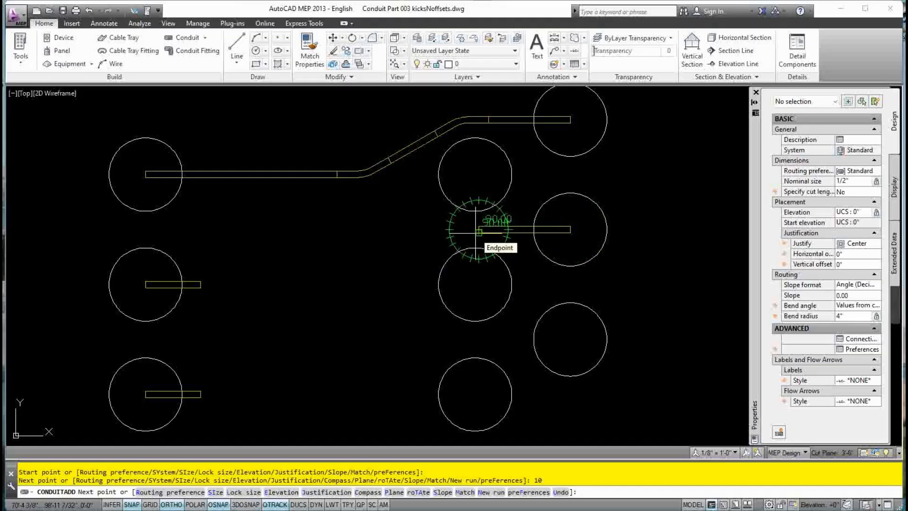
pyautogui.press('Escape')
pyautogui.press('Escape')
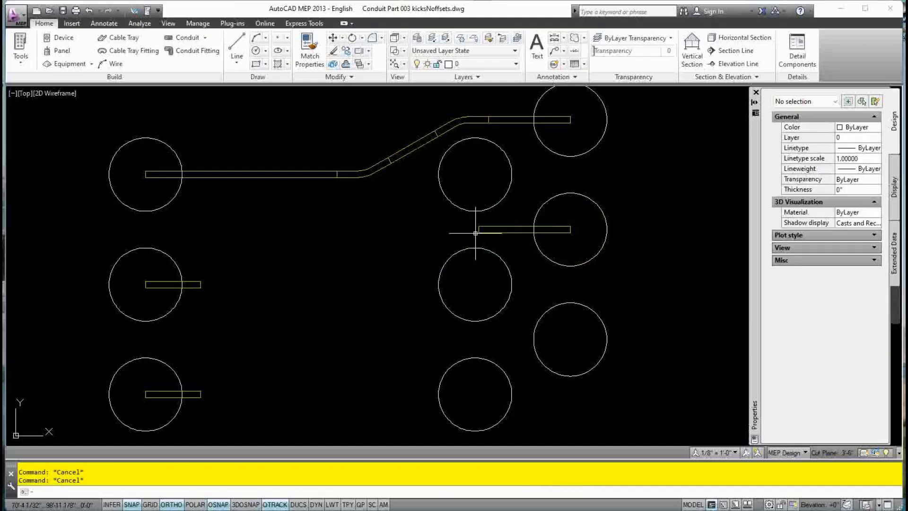
pyautogui.click(182, 37)
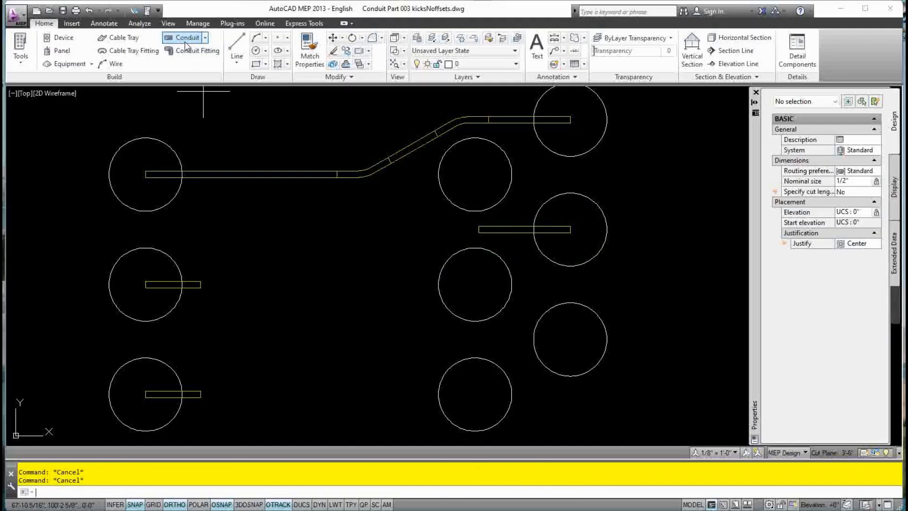
pyautogui.click(570, 338)
pyautogui.write('1')
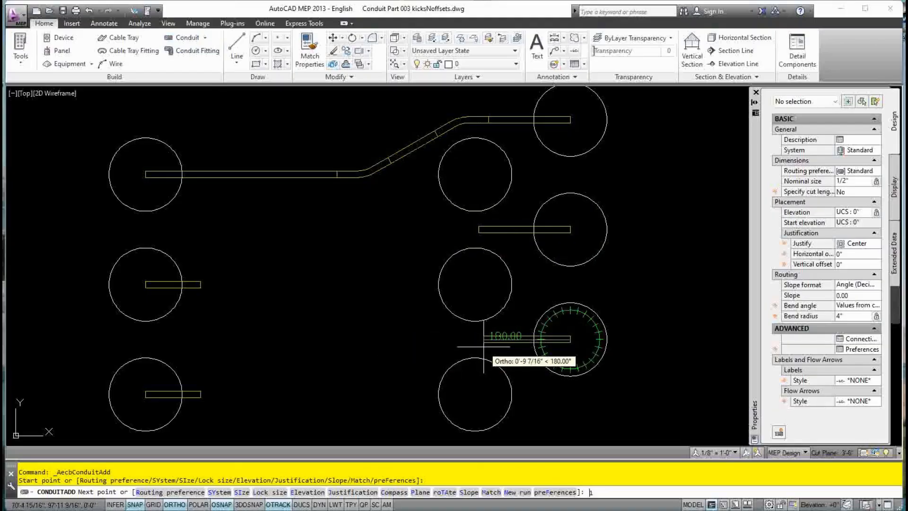
pyautogui.write('0')
pyautogui.press('Return')
pyautogui.press('Escape')
pyautogui.press('Escape')
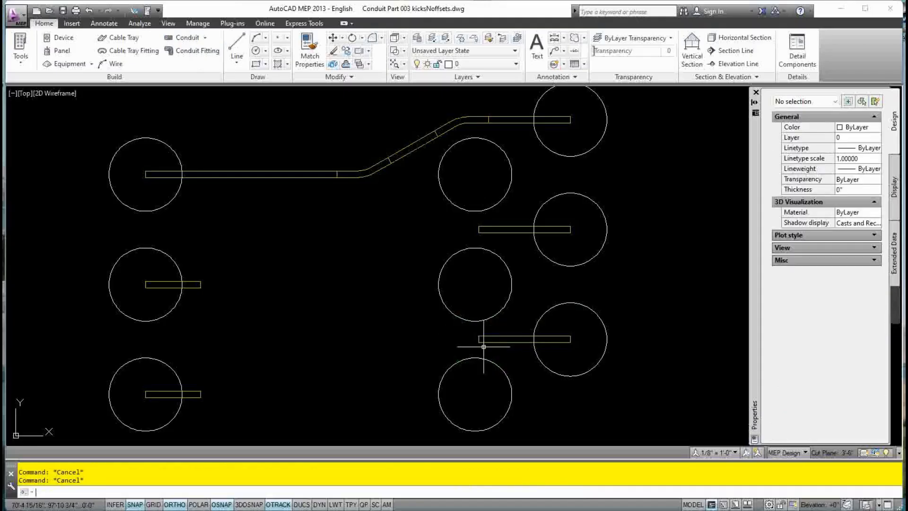
pyautogui.moveTo(477, 335); pyautogui.dragTo(476, 320, button='middle')
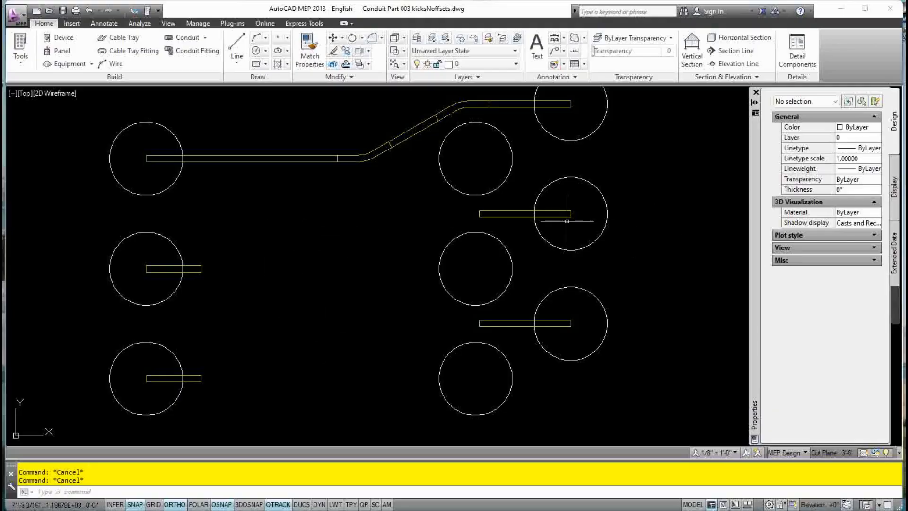
pyautogui.click(516, 218)
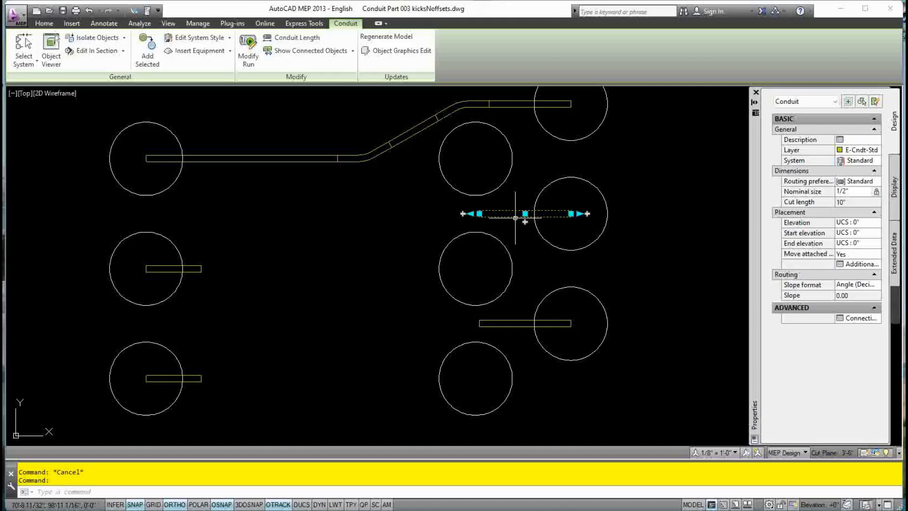
# Extend the middle right stub from its left grip with a 30° bend heading down-left
pyautogui.click(463, 213)
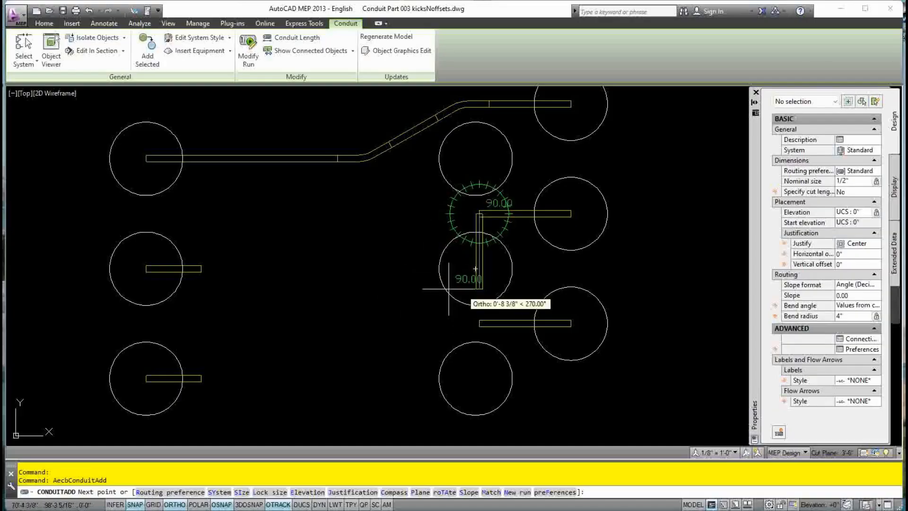
pyautogui.click(175, 504)
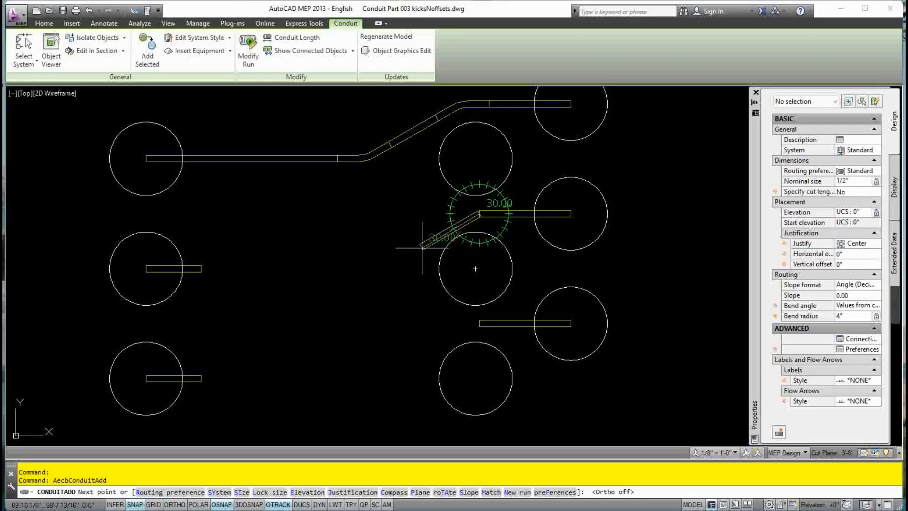
pyautogui.click(422, 246)
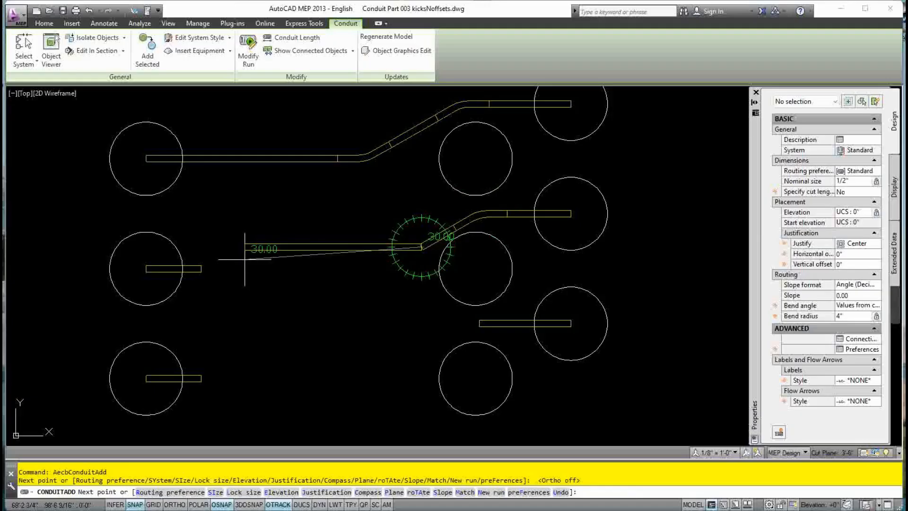
pyautogui.press('Escape')
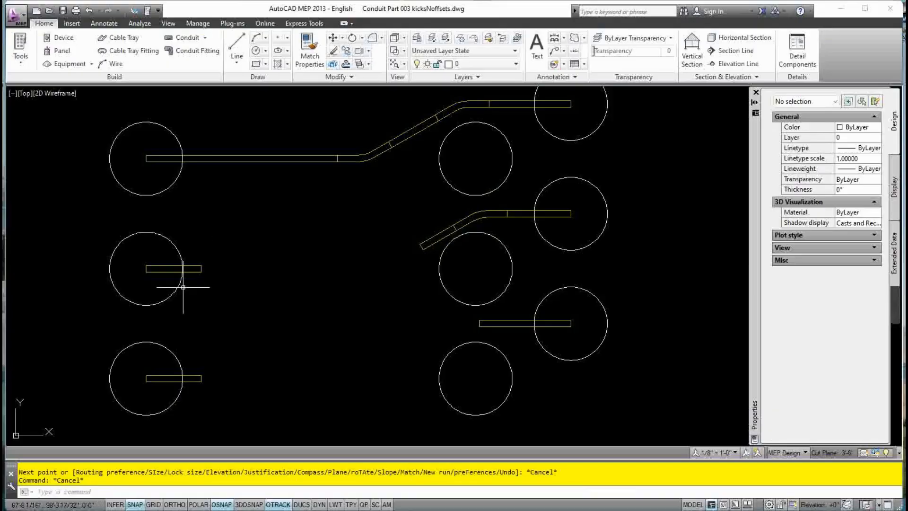
pyautogui.click(193, 272)
# Connect the middle left stub to the diagonal's end and accept the offset with A
pyautogui.click(204, 268)
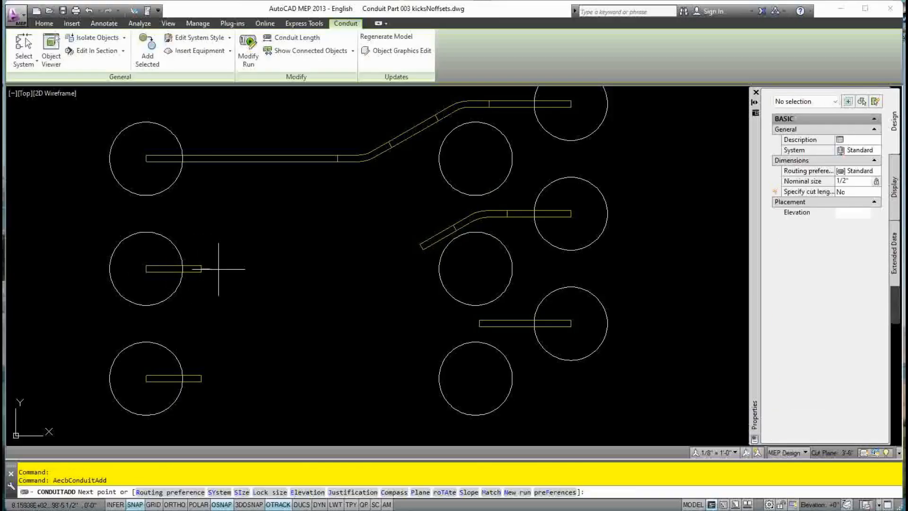
pyautogui.click(422, 247)
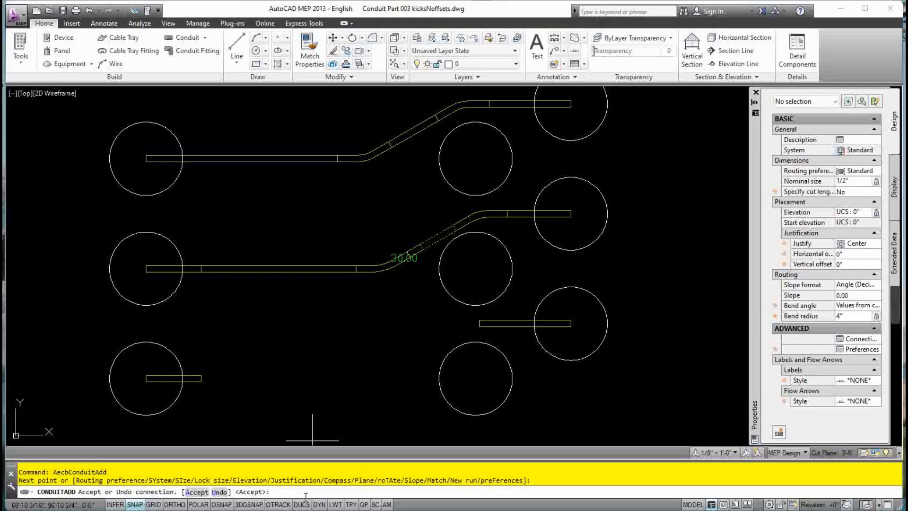
pyautogui.write('A')
pyautogui.press('Return')
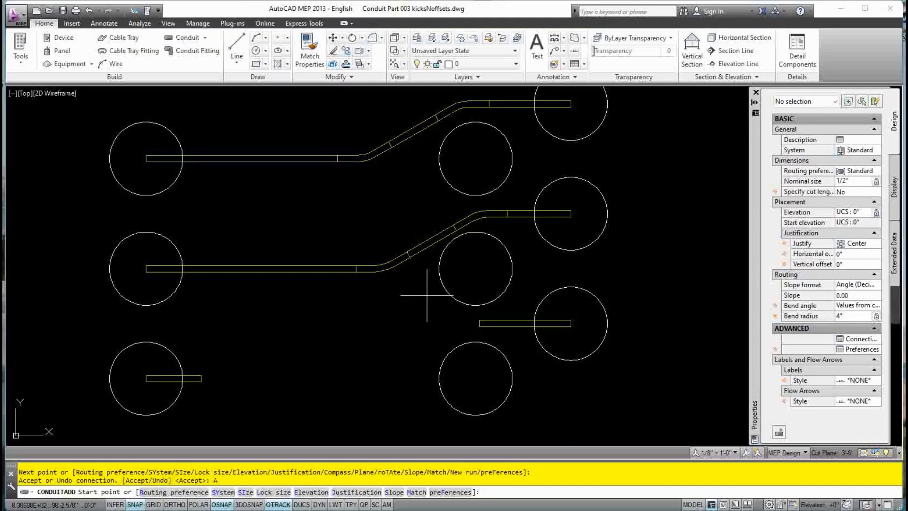
pyautogui.press('Escape')
pyautogui.press('Escape')
pyautogui.press('Escape')
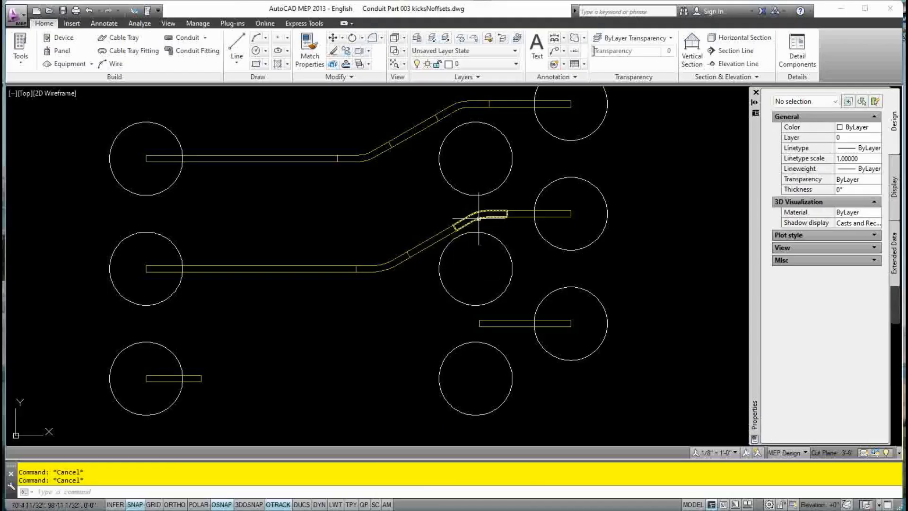
# Grip-move the upper 30° bend 2.5 inches left with Ortho on
pyautogui.click(478, 217)
pyautogui.click(479, 214)
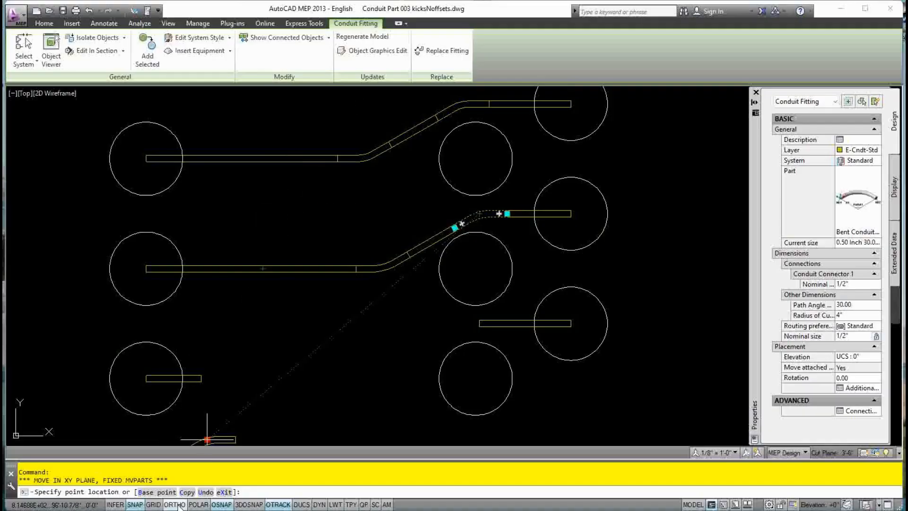
pyautogui.click(176, 504)
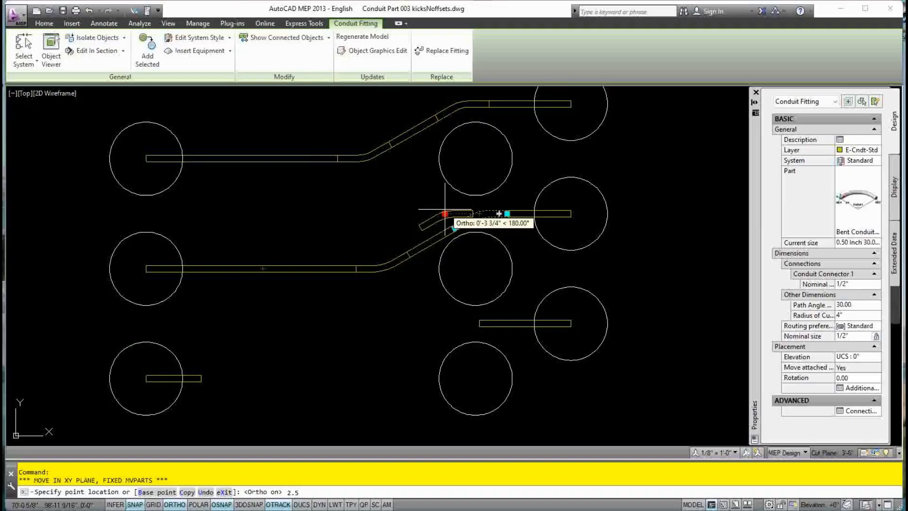
pyautogui.press('Return')
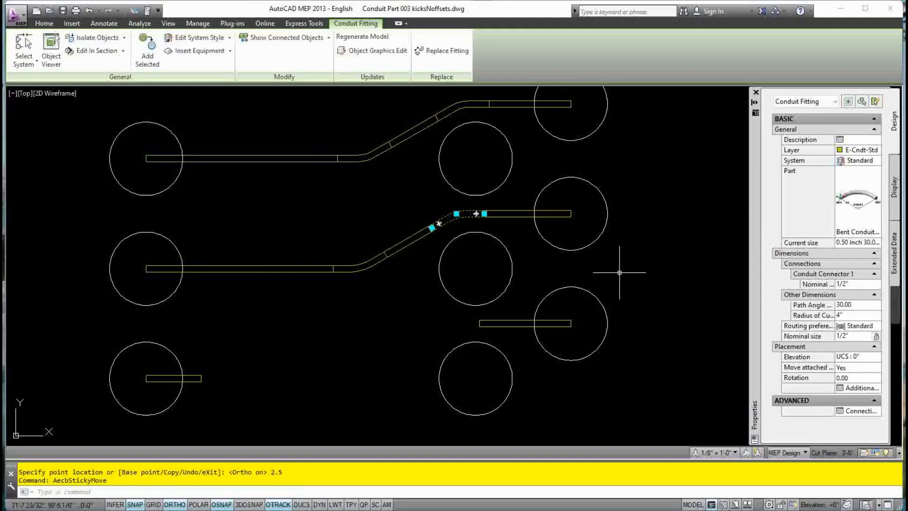
pyautogui.press('Escape')
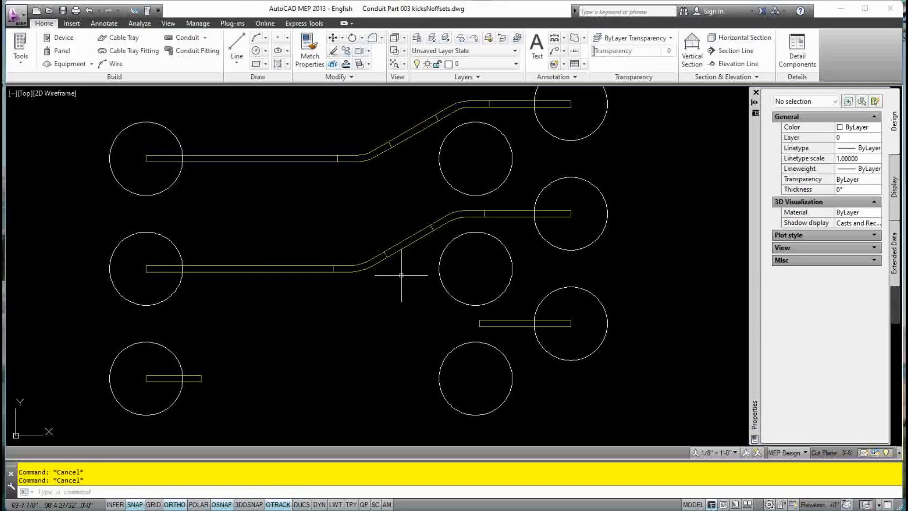
pyautogui.click(375, 262)
# Window-select and erase the middle run's sloped offset conduit and its bends
pyautogui.click(411, 247)
pyautogui.click(411, 242)
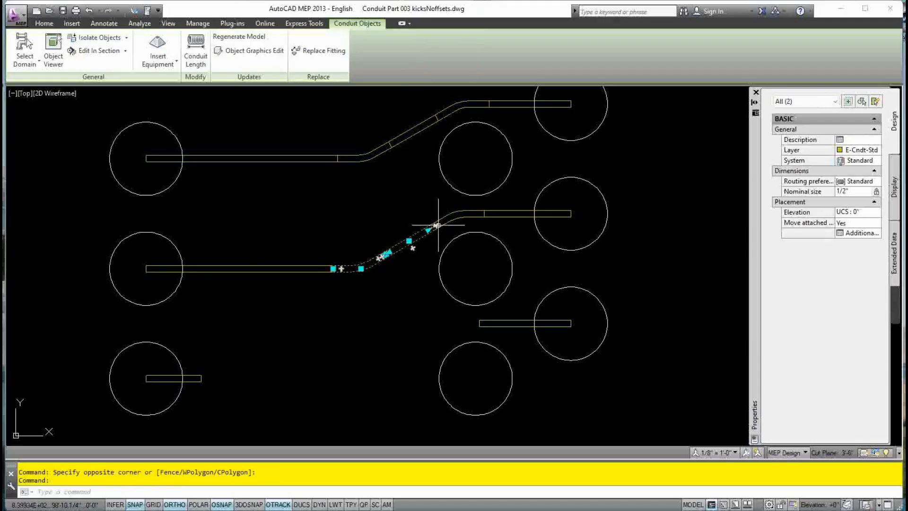
pyautogui.write('E')
pyautogui.press('Return')
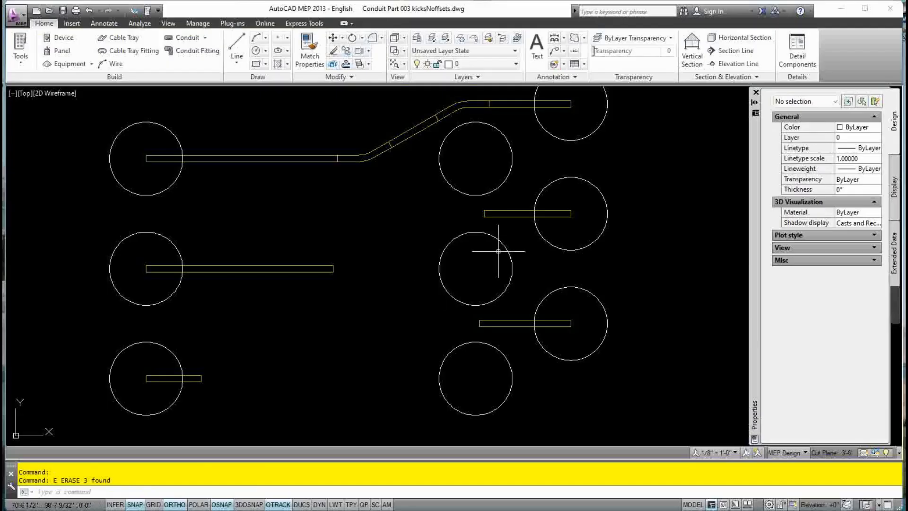
# With ortho off, draw a sloped conduit from the right stub's left end
pyautogui.click(475, 214)
pyautogui.click(474, 214)
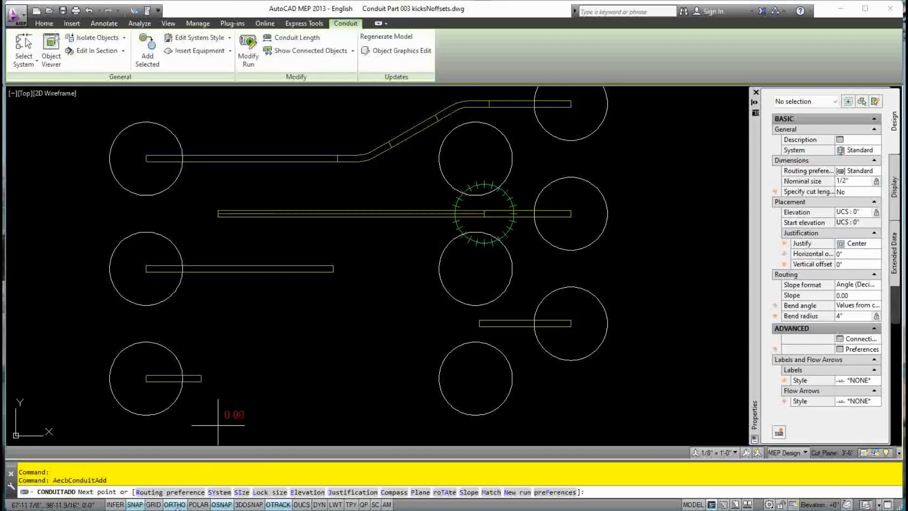
pyautogui.click(175, 504)
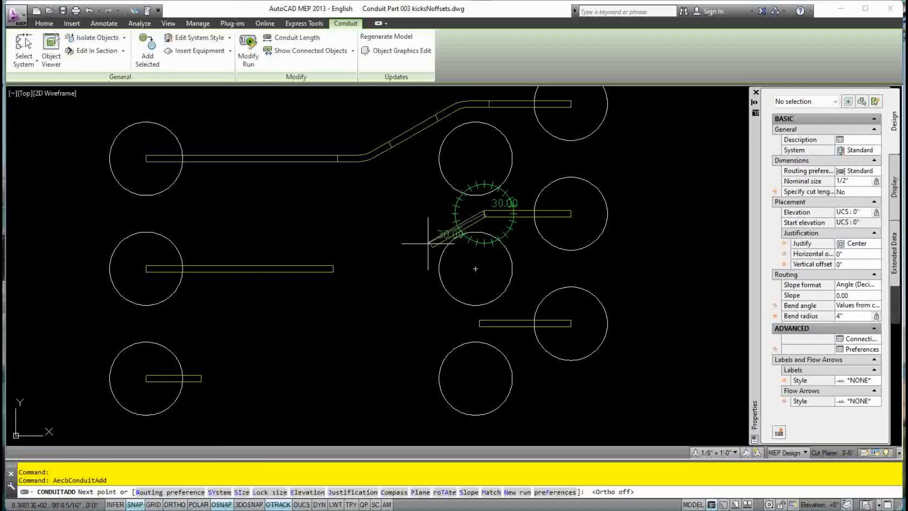
pyautogui.scroll(2, 441, 251)
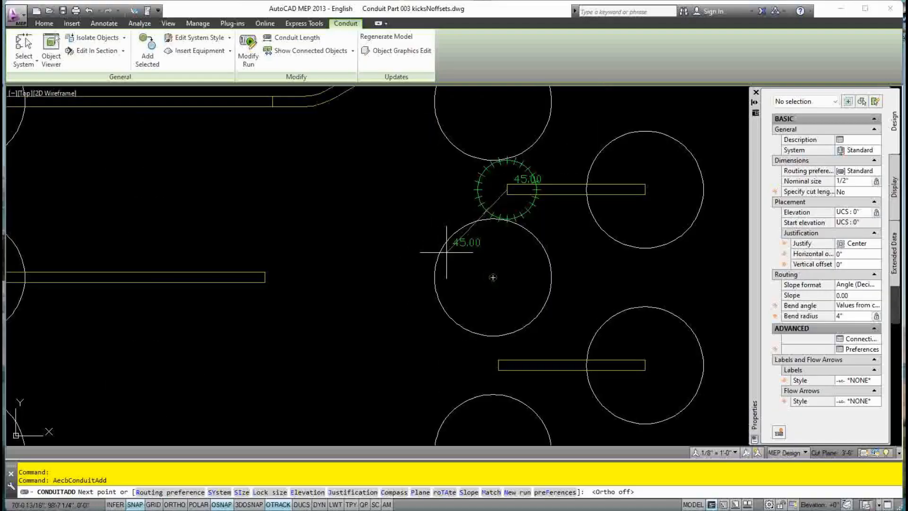
pyautogui.click(460, 245)
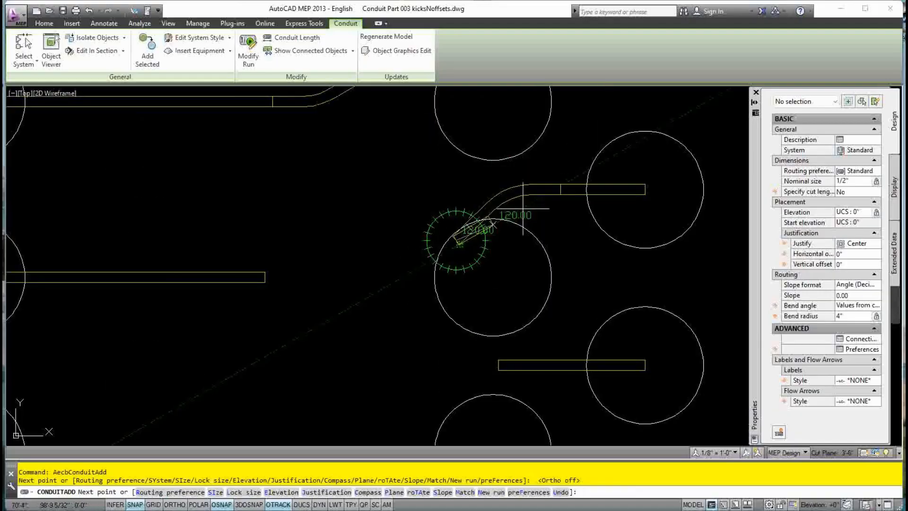
pyautogui.press('Escape')
pyautogui.press('Escape')
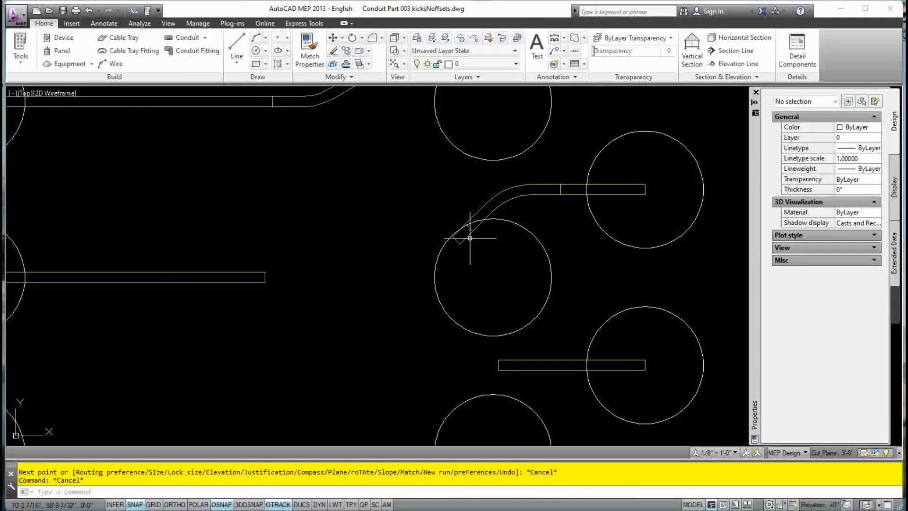
# Extend the sloped piece to the left stub and accept the 45° bend connection
pyautogui.click(466, 239)
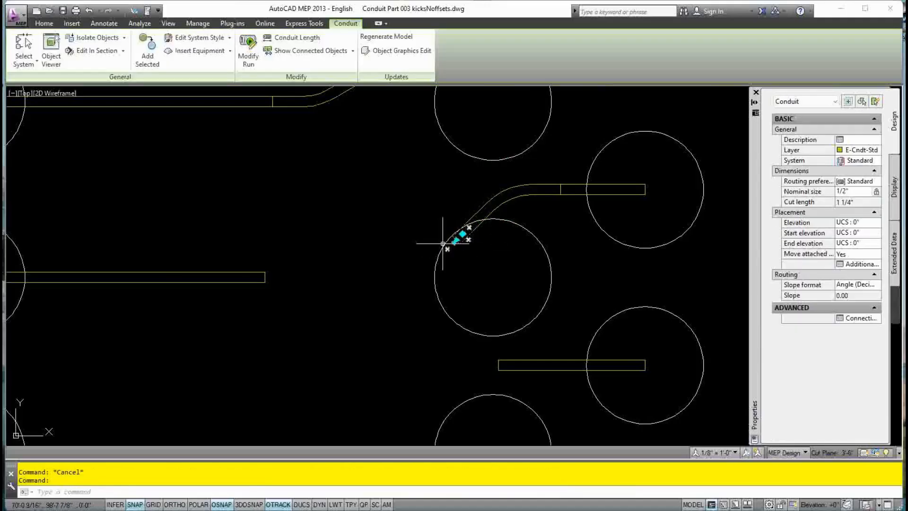
pyautogui.click(448, 248)
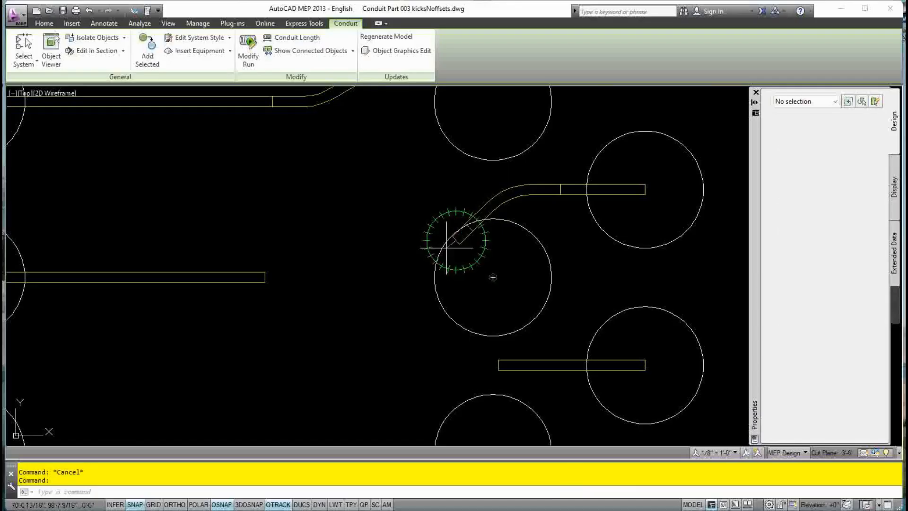
pyautogui.click(265, 275)
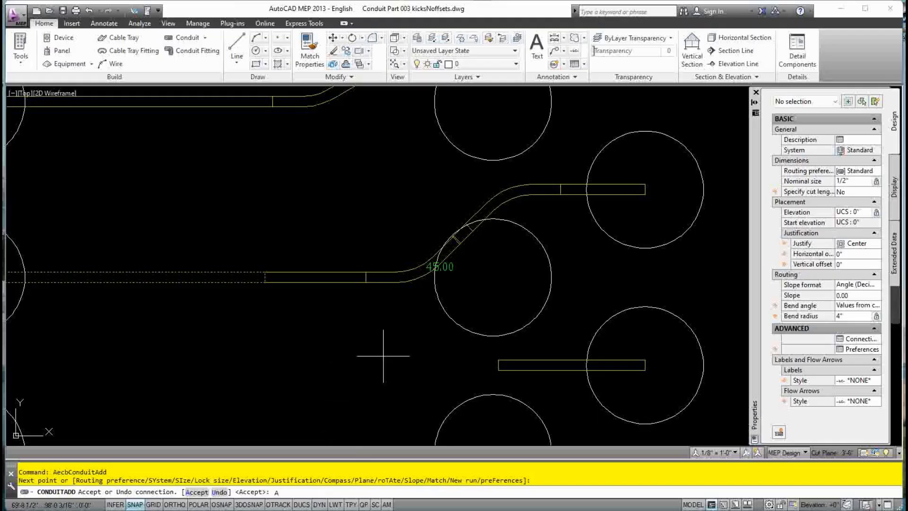
pyautogui.press('Return')
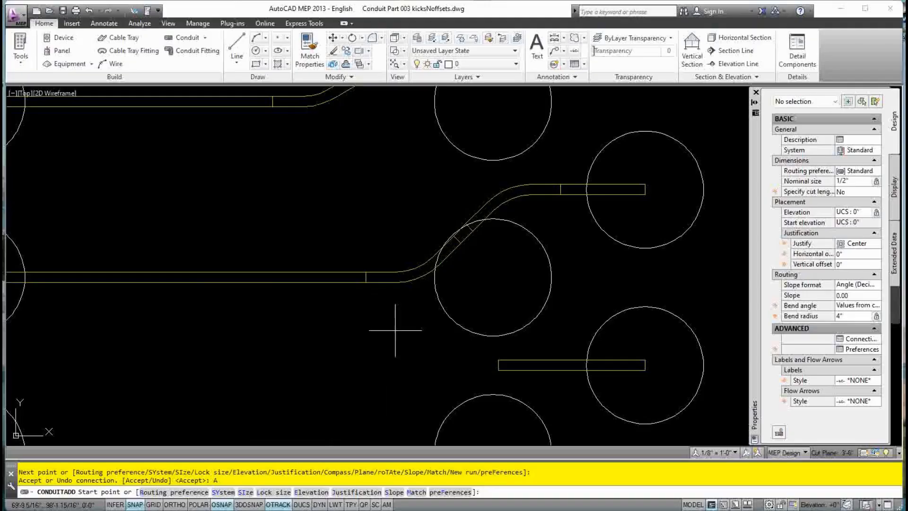
pyautogui.press('Escape')
pyautogui.press('Escape')
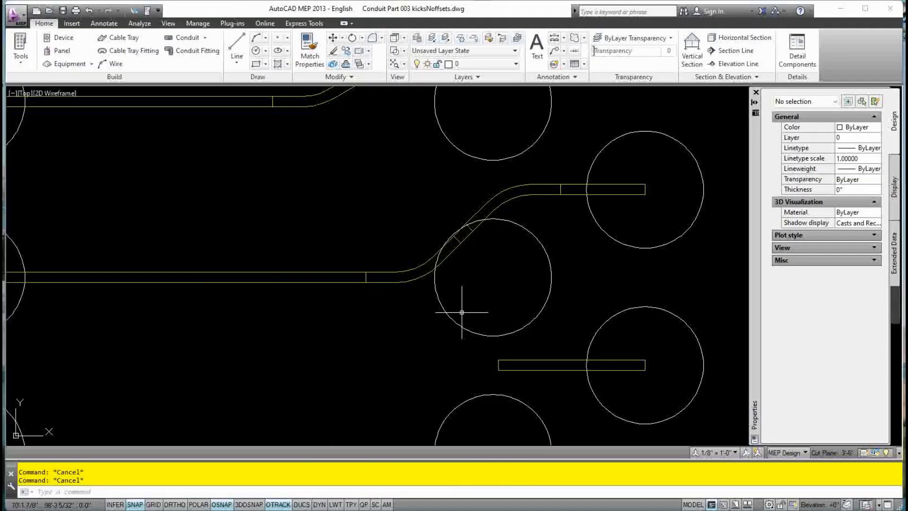
# Slide the middle run's upper 45° bend 4 inches left along the right stub
pyautogui.click(500, 203)
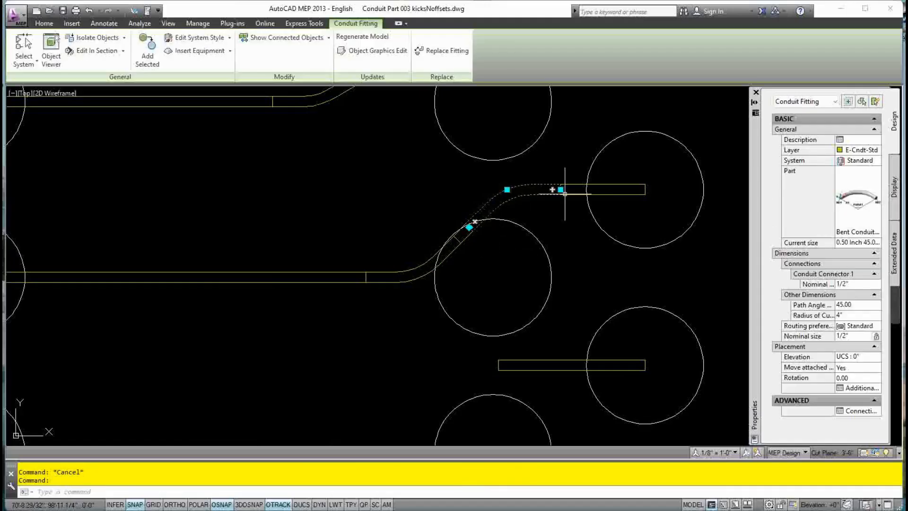
pyautogui.click(507, 190)
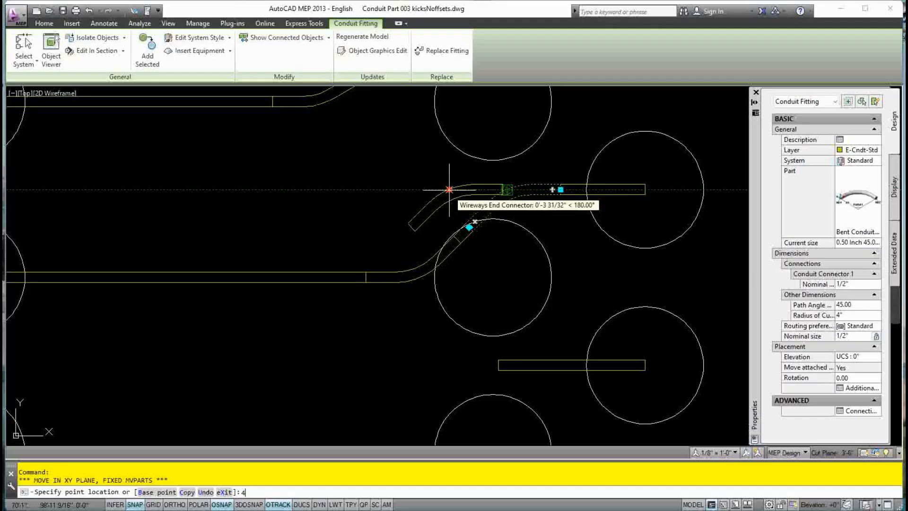
pyautogui.press('Return')
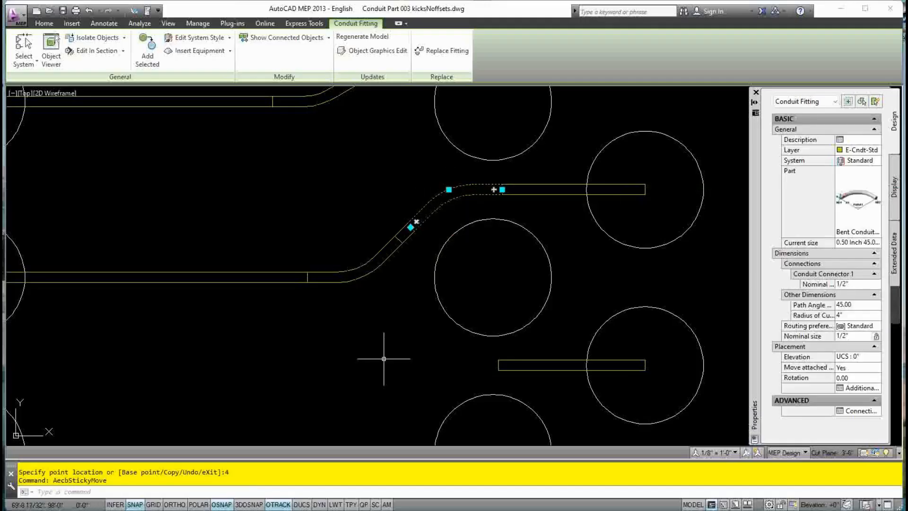
pyautogui.press('Escape')
pyautogui.press('Escape')
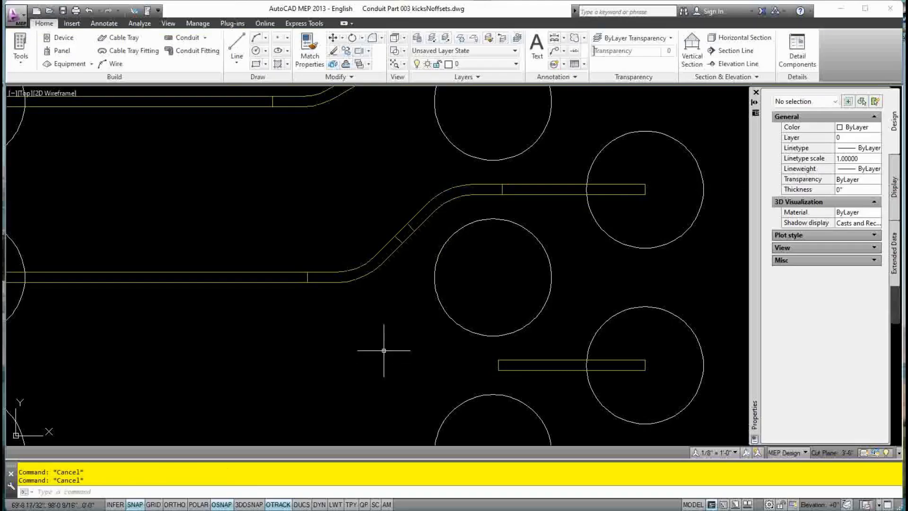
# Window-select and erase the middle run's sloped conduit and lower bend
pyautogui.scroll(-4, 383, 350)
pyautogui.scroll(4, 384, 351)
pyautogui.scroll(-4, 384, 351)
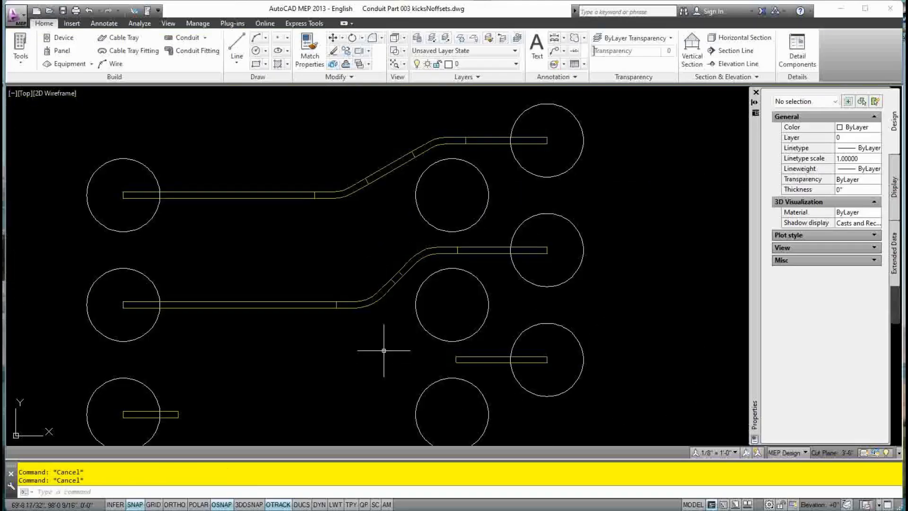
pyautogui.moveTo(383, 351); pyautogui.dragTo(399, 344, button='middle')
pyautogui.scroll(2, 400, 344)
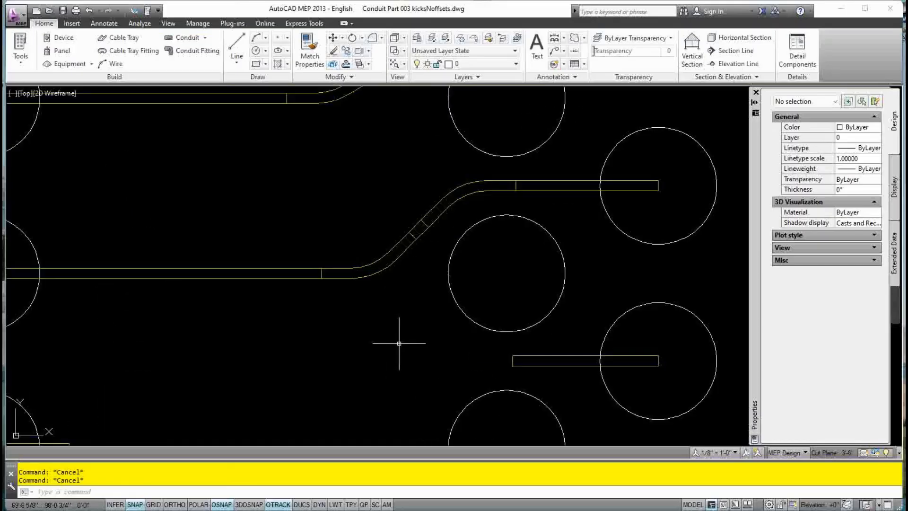
pyautogui.click(405, 258)
pyautogui.click(407, 239)
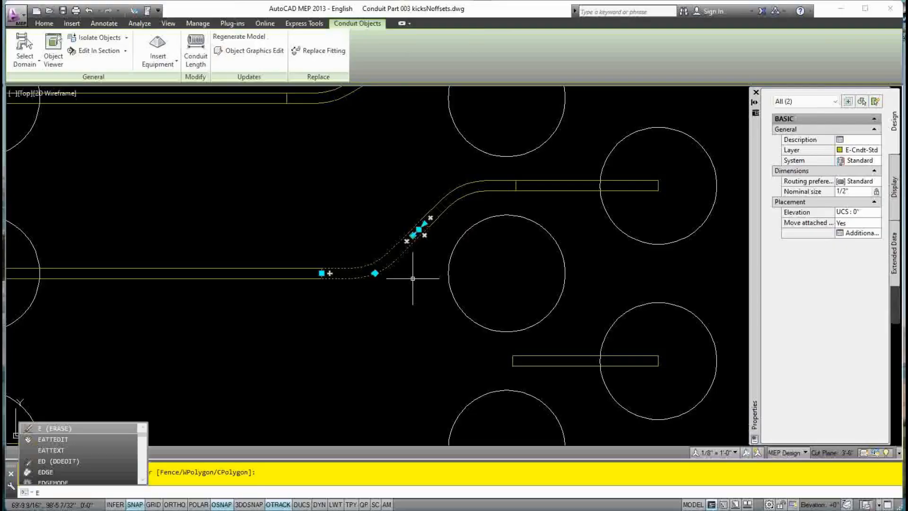
pyautogui.press('Return')
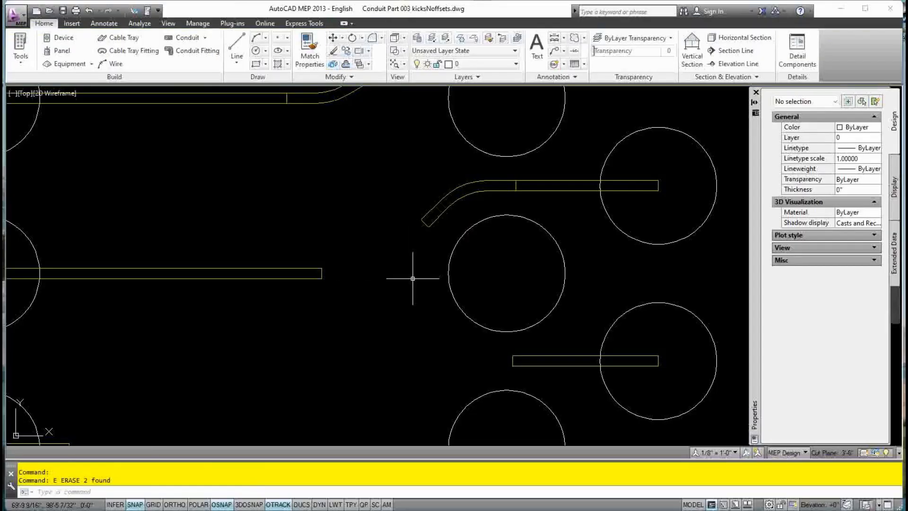
# Erase the upper bend and start a new 30° conduit from the right stub
pyautogui.click(431, 218)
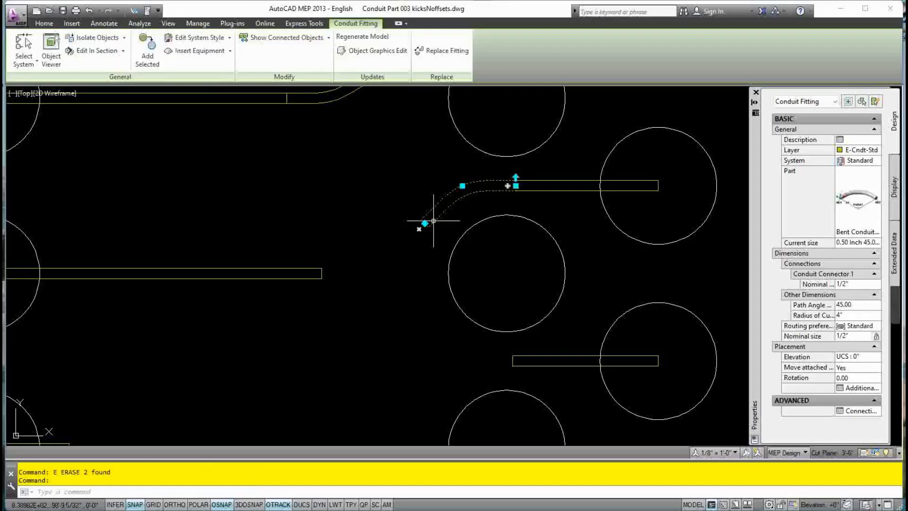
pyautogui.write('e')
pyautogui.press('Return')
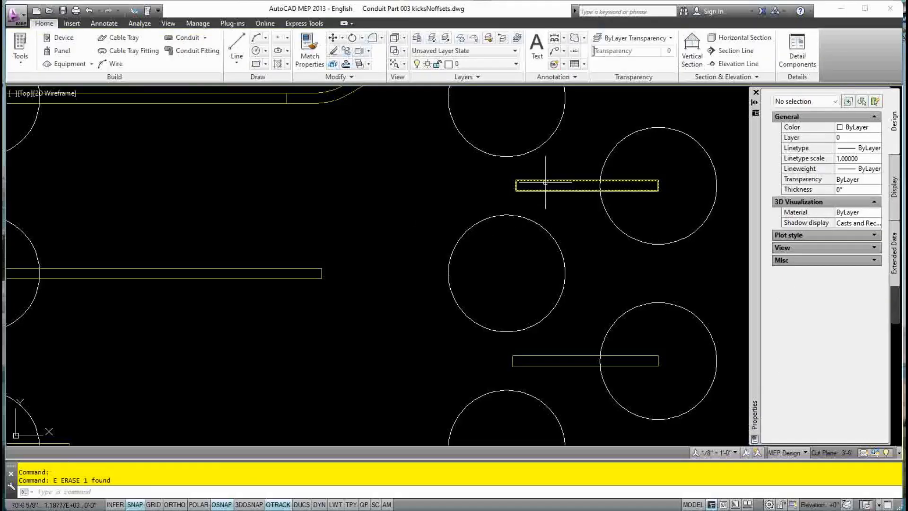
pyautogui.click(527, 191)
pyautogui.click(499, 186)
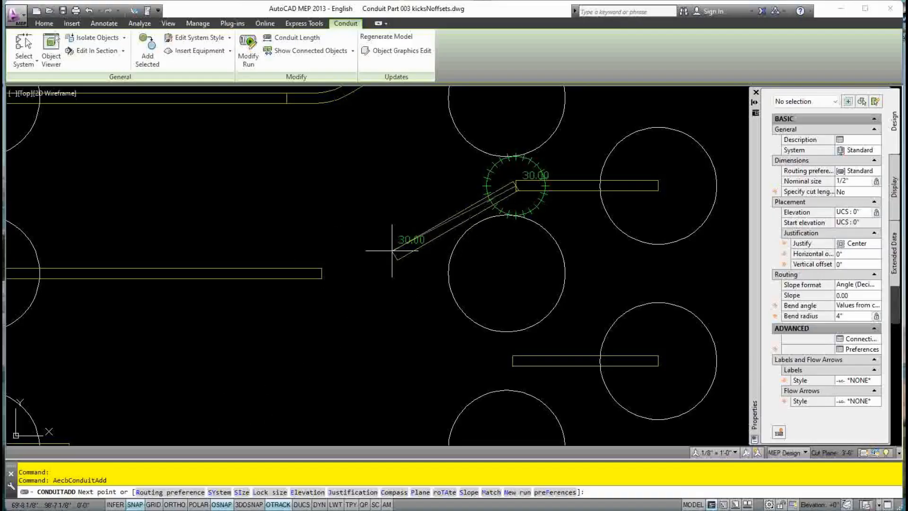
# Route the 30° sloped conduit to the left stub and accept the offset connection
pyautogui.click(395, 254)
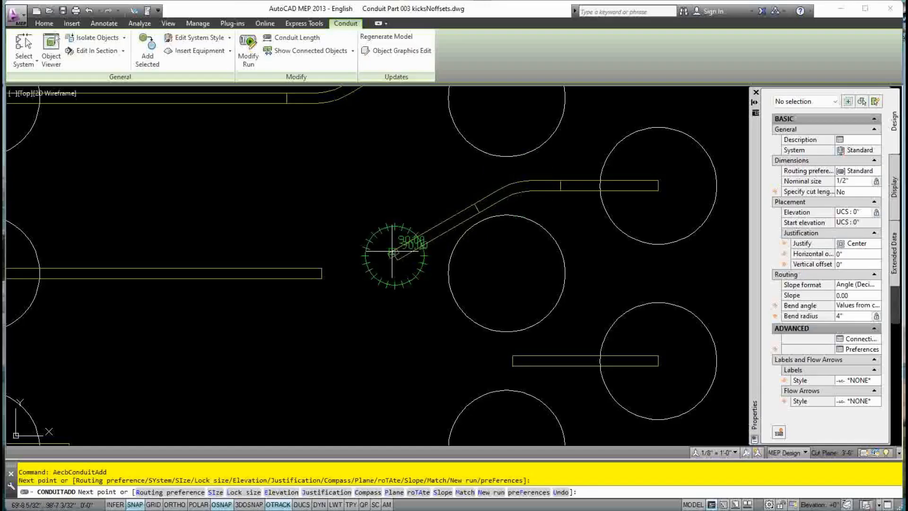
pyautogui.click(322, 273)
pyautogui.scroll(2, 341, 194)
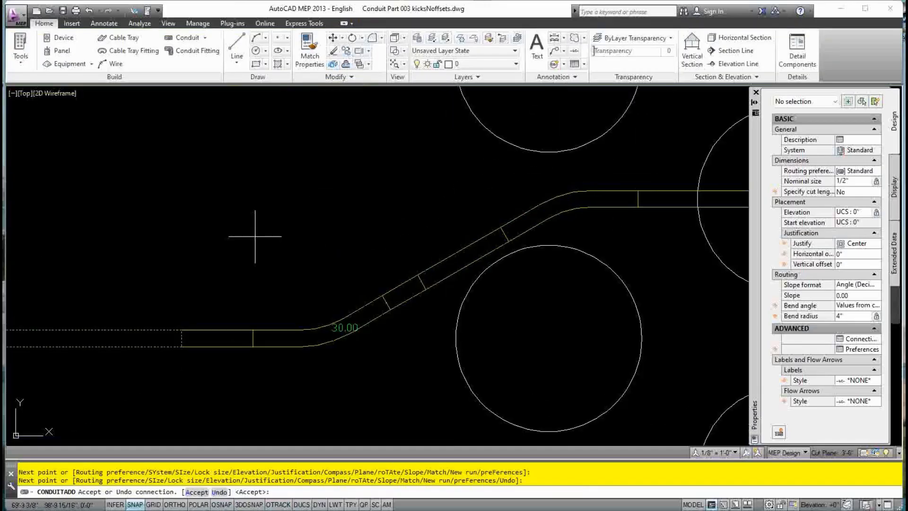
pyautogui.scroll(-2, 279, 256)
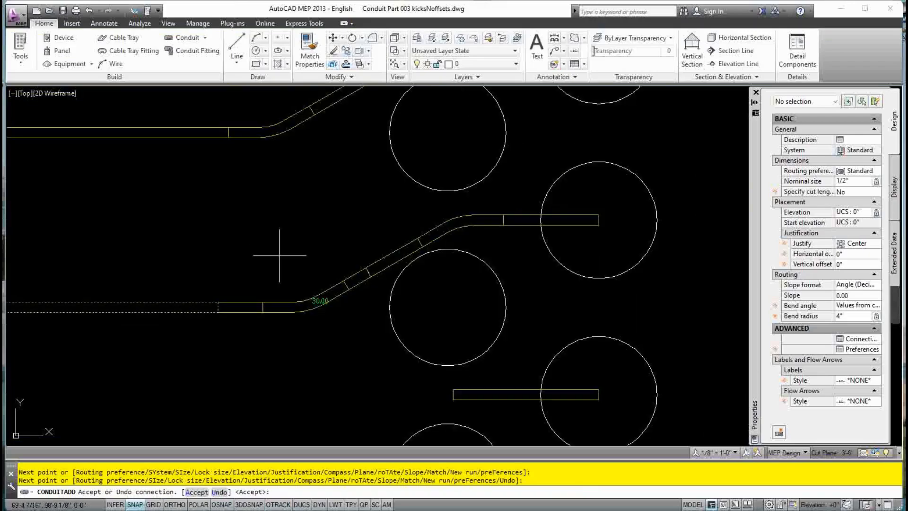
pyautogui.scroll(-1, 264, 365)
pyautogui.scroll(-1, 264, 356)
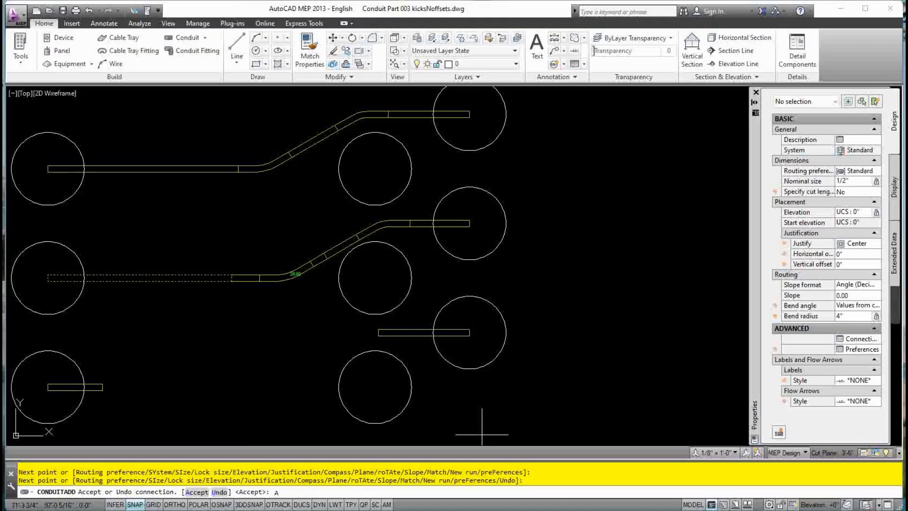
pyautogui.press('Return')
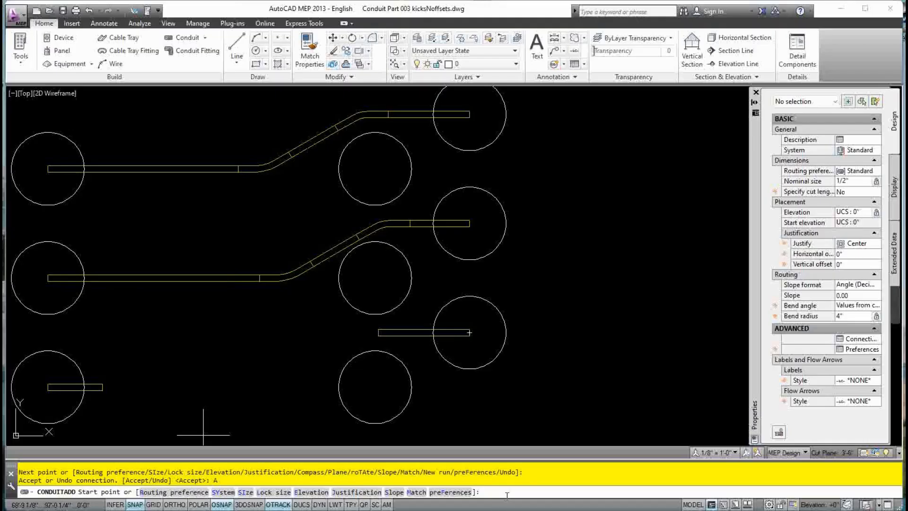
pyautogui.press('Escape')
pyautogui.press('Escape')
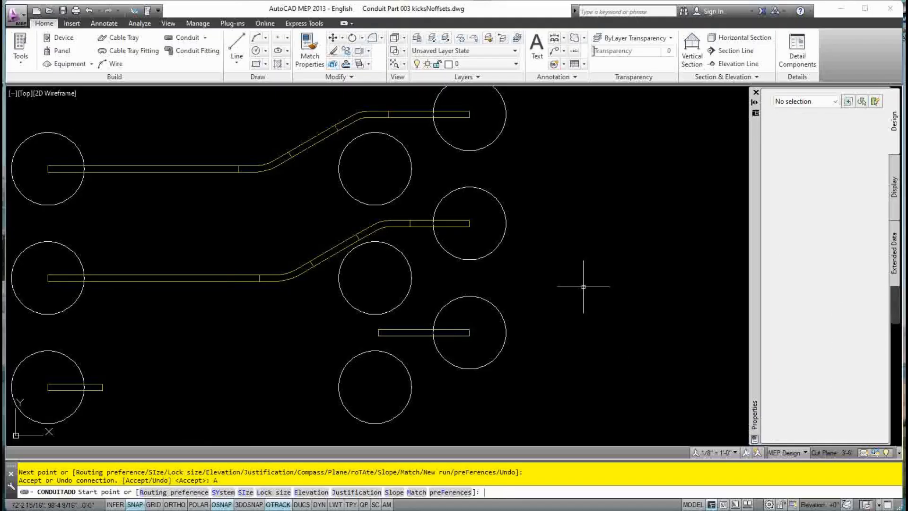
# Move the middle run's upper 30° bend a distance of 3 along its conduit
pyautogui.scroll(2, 363, 223)
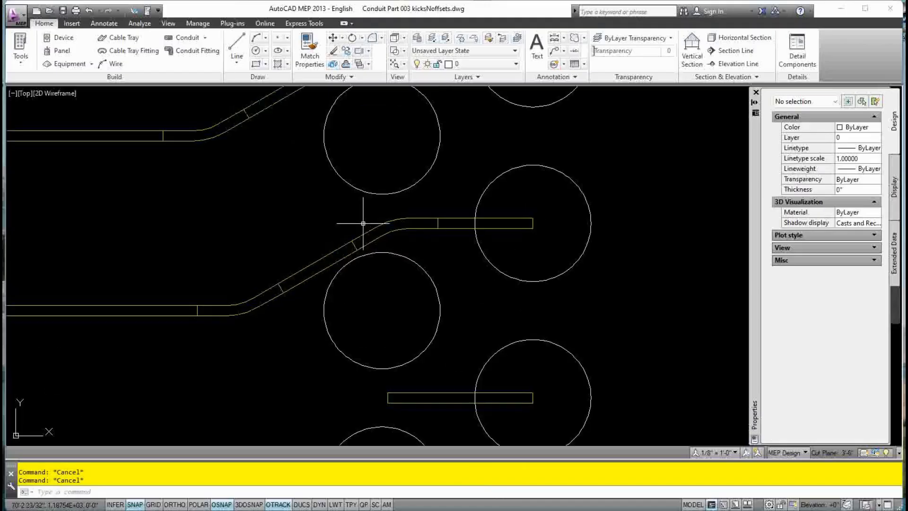
pyautogui.click(378, 230)
pyautogui.click(393, 223)
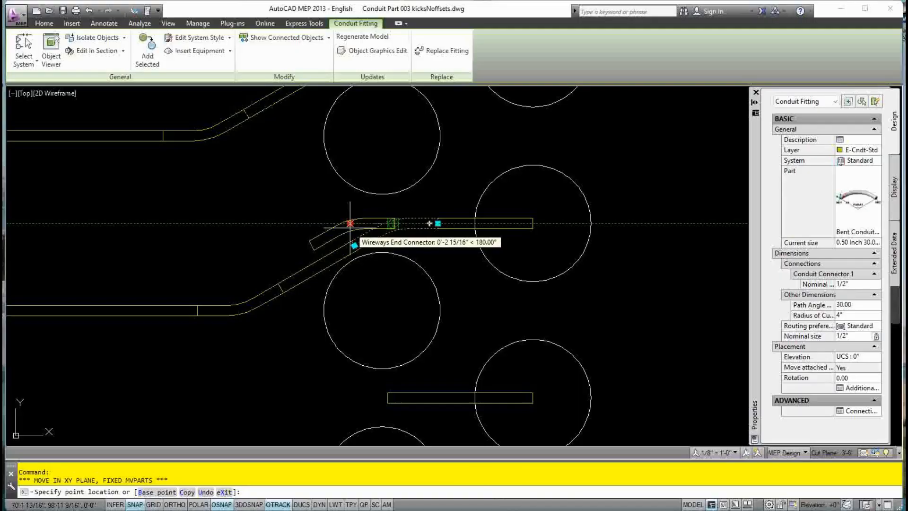
pyautogui.write('3')
pyautogui.press('Return')
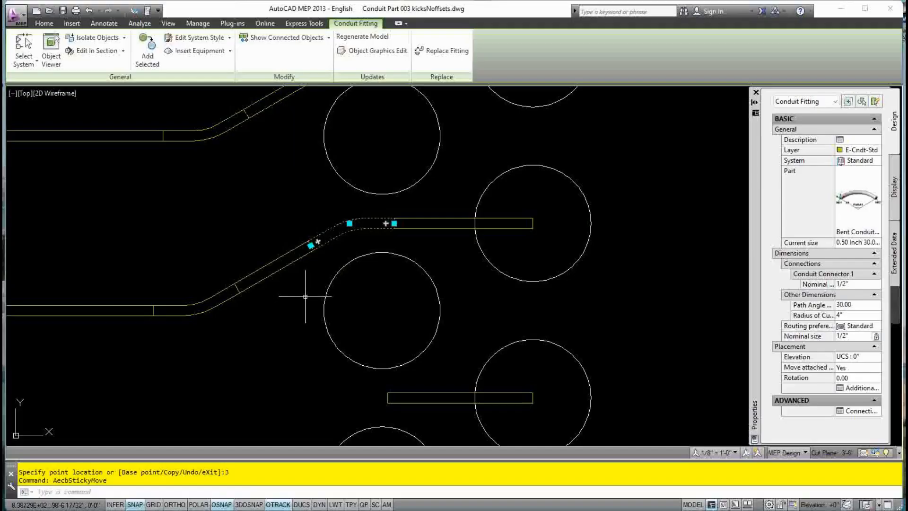
pyautogui.scroll(-3, 331, 296)
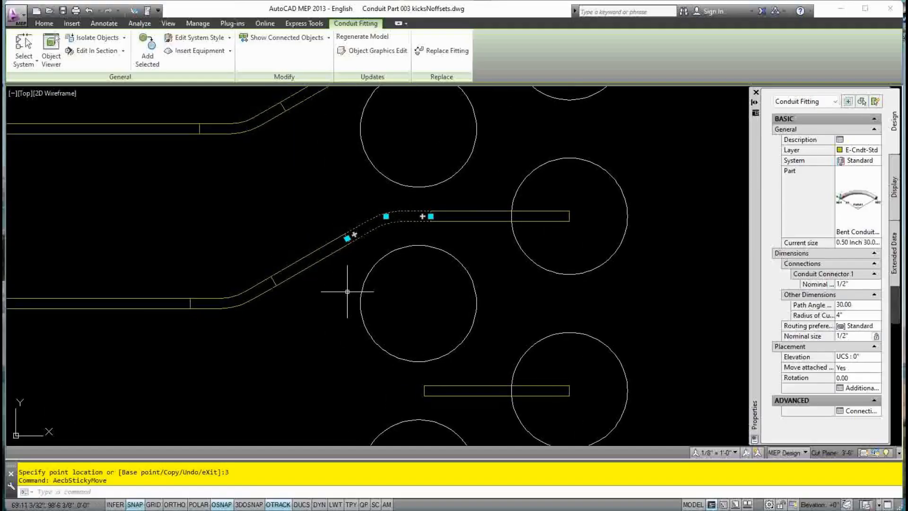
pyautogui.moveTo(347, 292); pyautogui.dragTo(386, 285, button='middle')
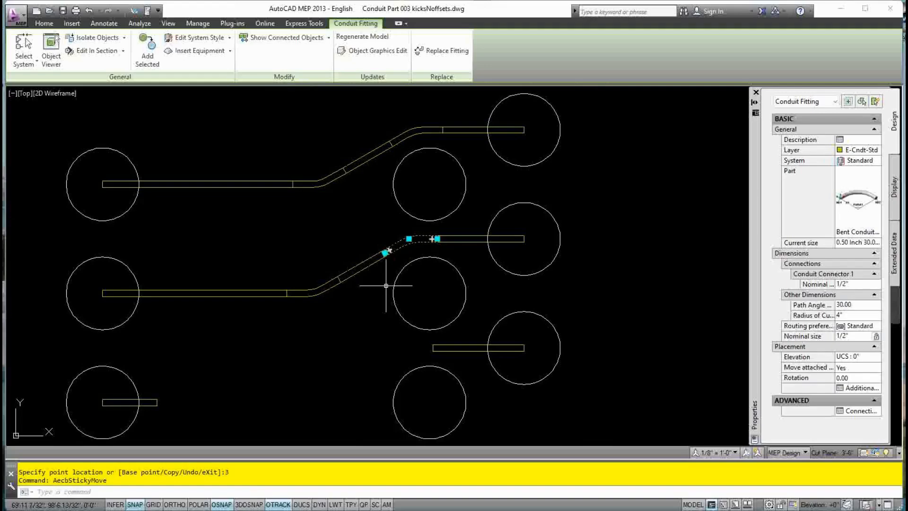
pyautogui.press('Escape')
pyautogui.press('Escape')
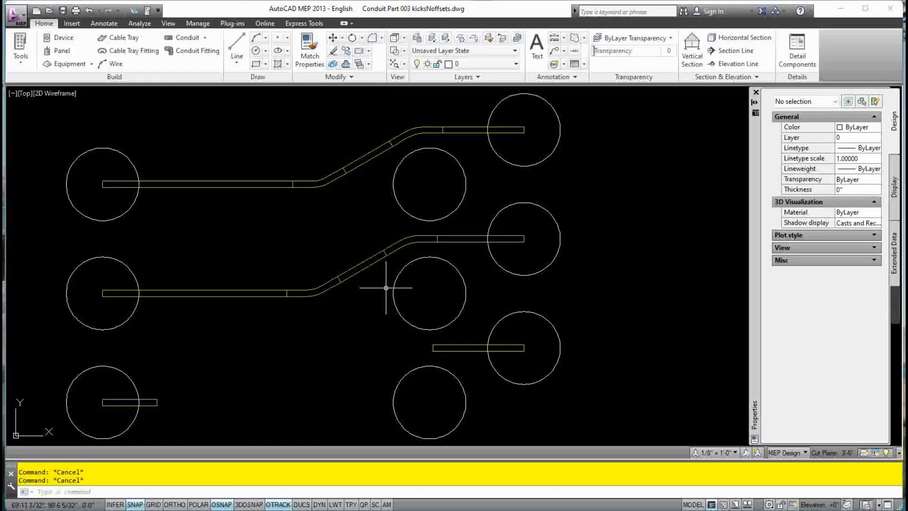
# Draw a new run from the lower right stub's left end to the lower left stub
pyautogui.moveTo(386, 288); pyautogui.dragTo(402, 287, button='middle')
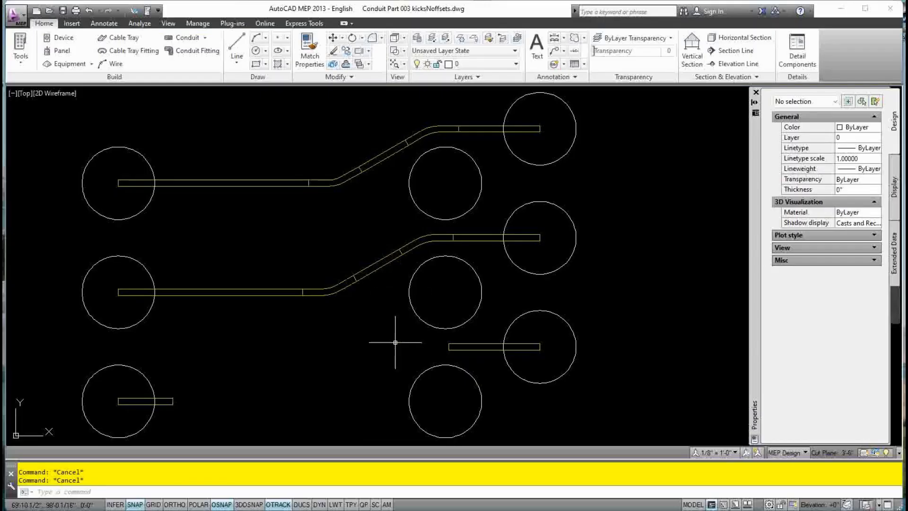
pyautogui.moveTo(396, 342); pyautogui.dragTo(402, 324, button='middle')
pyautogui.click(467, 330)
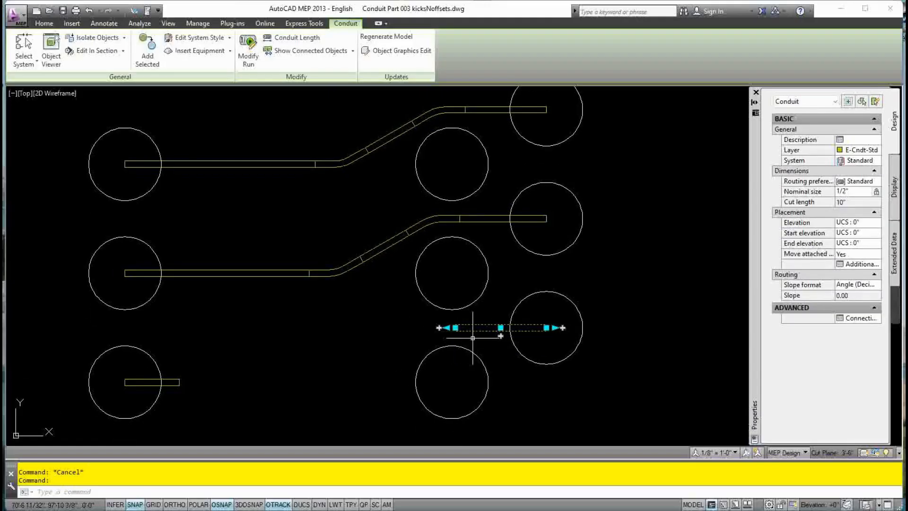
pyautogui.click(440, 327)
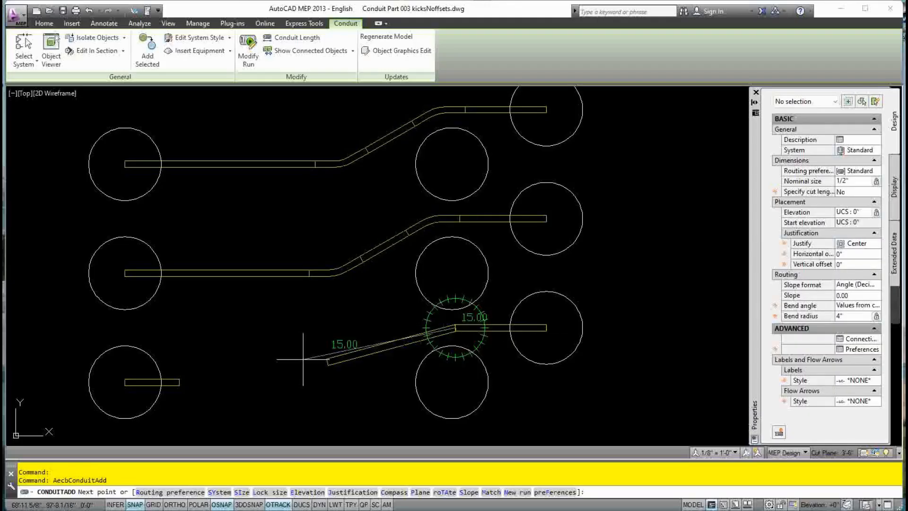
pyautogui.click(179, 382)
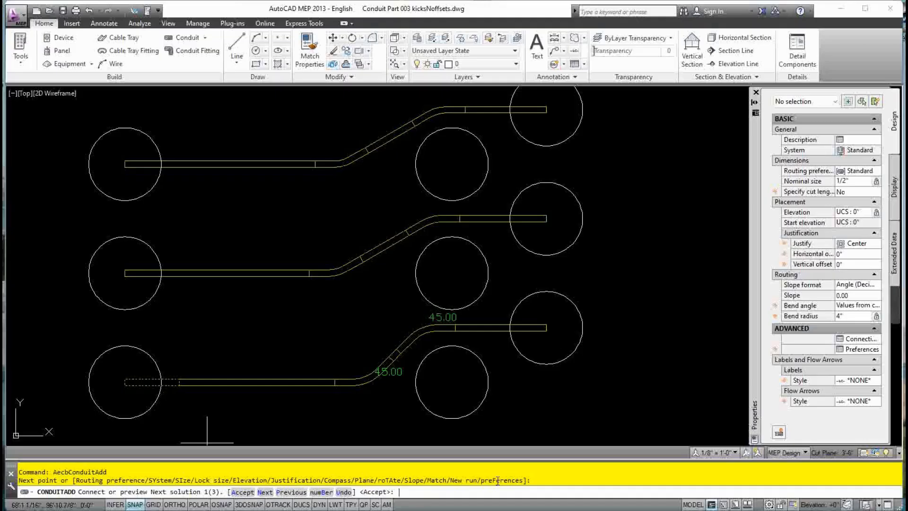
# Cycle through the 30°, 15° and 45° bend solutions, then accept the 30° one
pyautogui.write('N')
pyautogui.press('Return')
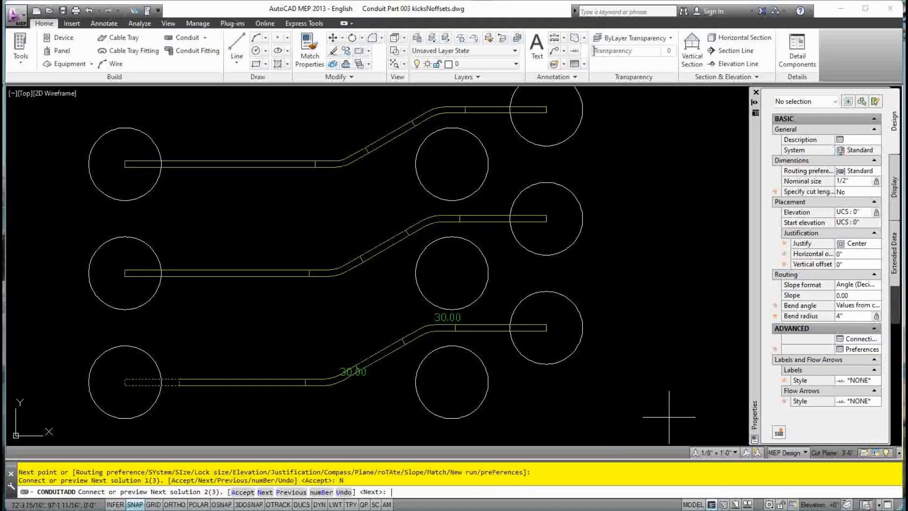
pyautogui.press('Return')
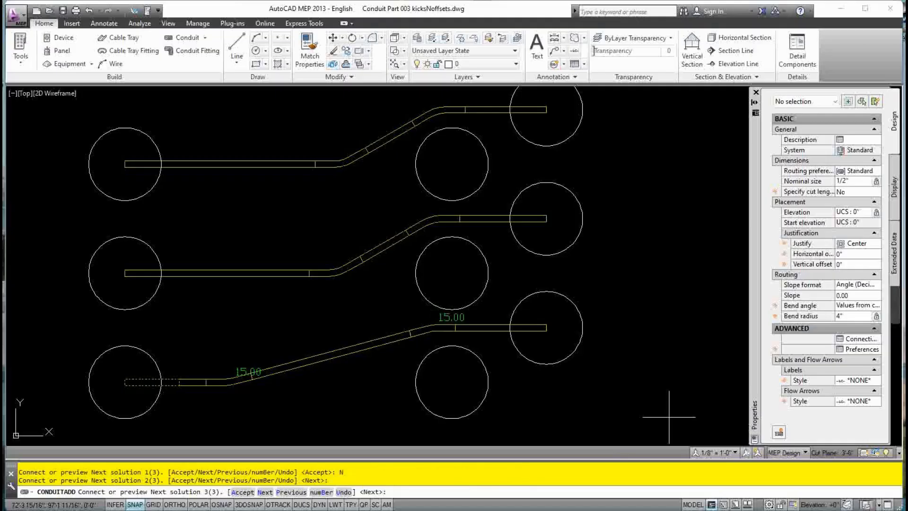
pyautogui.press('Return')
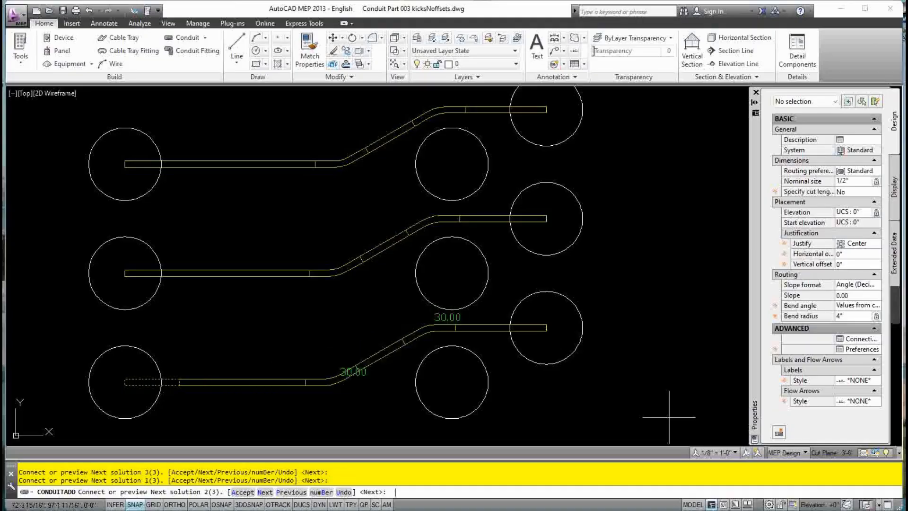
pyautogui.press('Return')
pyautogui.press('Return')
pyautogui.press('Return')
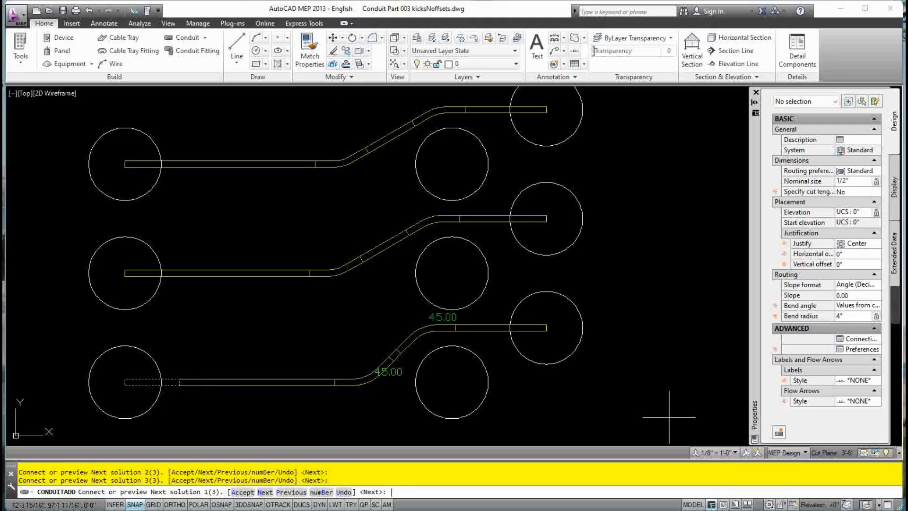
pyautogui.press('Return')
pyautogui.press('Return')
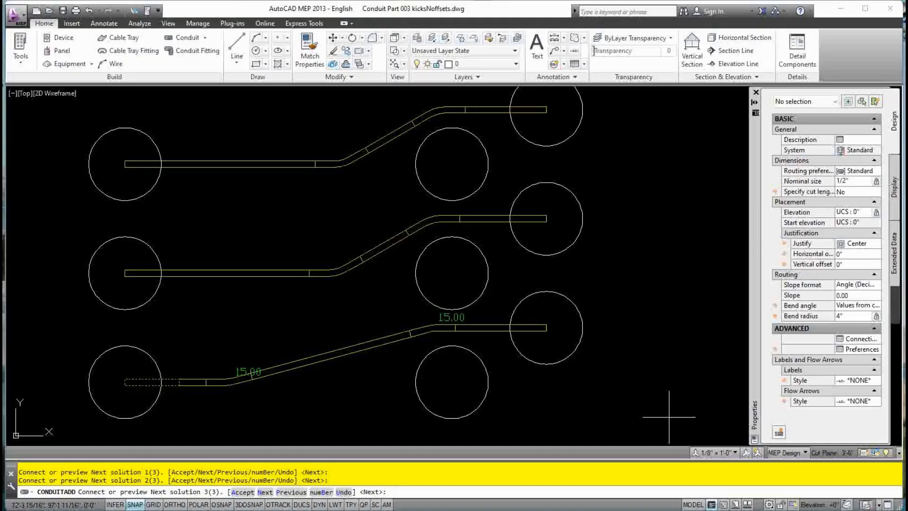
pyautogui.press('Return')
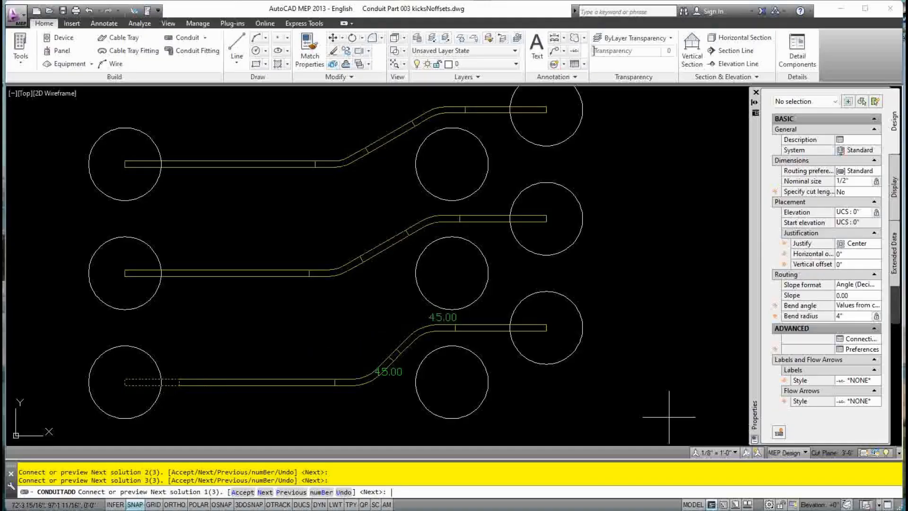
pyautogui.press('Return')
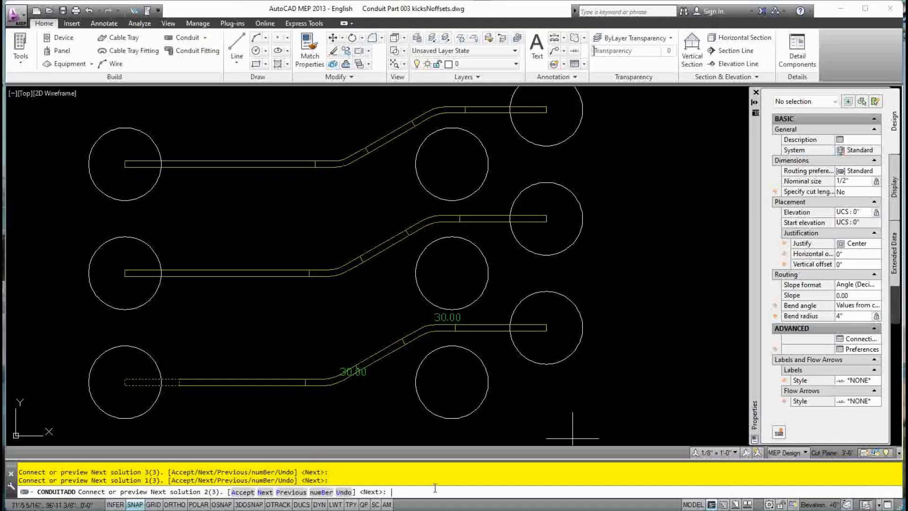
pyautogui.write('A')
pyautogui.press('Return')
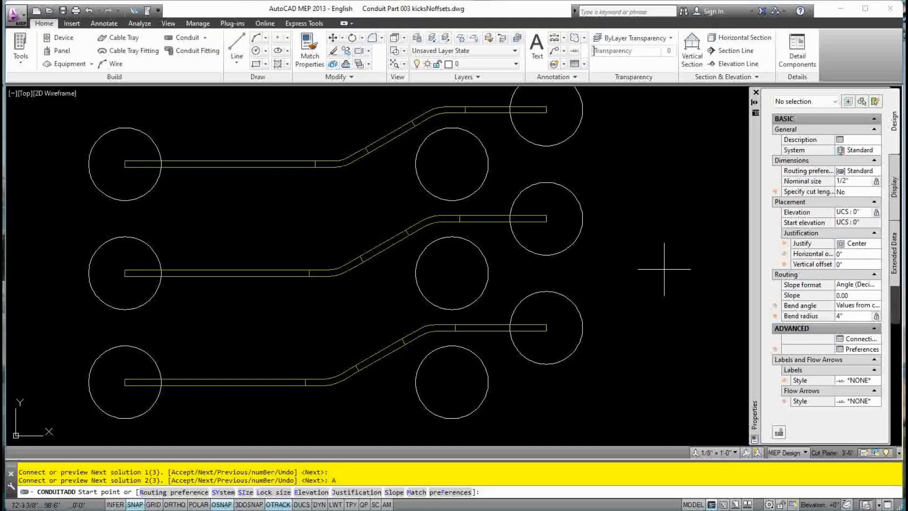
pyautogui.press('Escape')
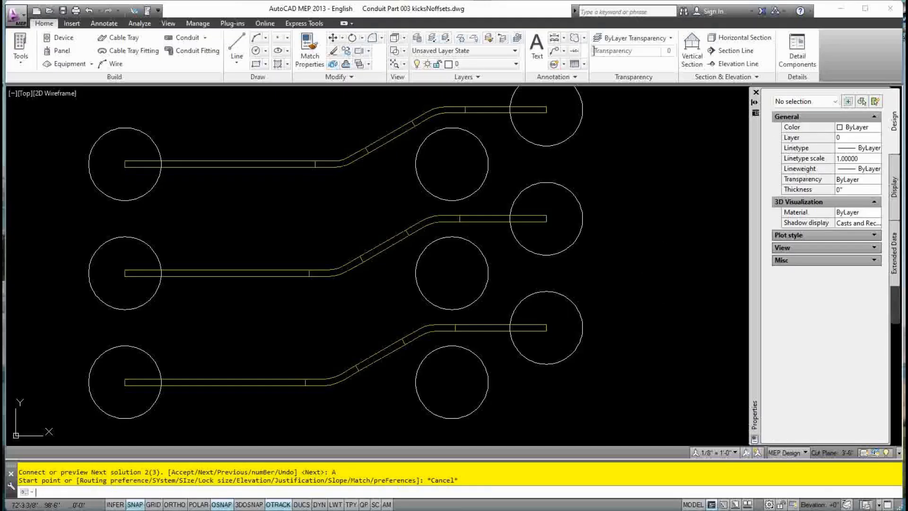
pyautogui.press('Escape')
pyautogui.press('Escape')
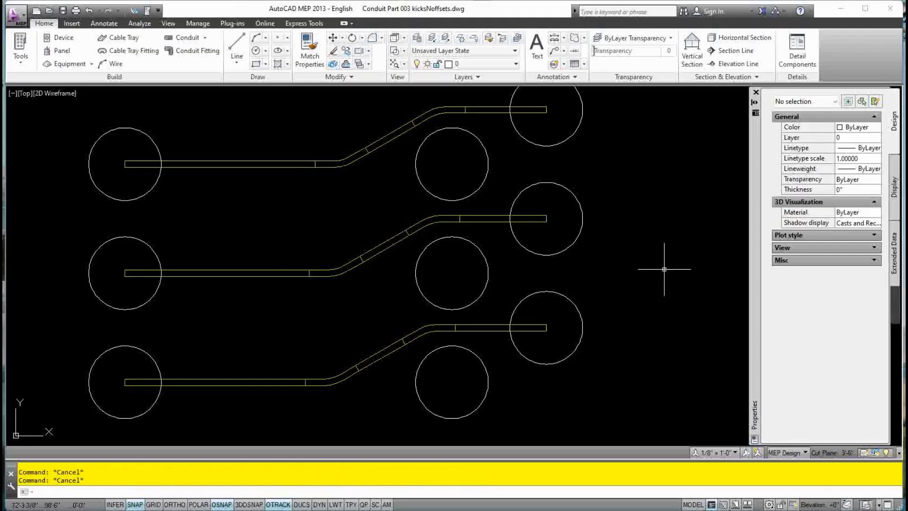
pyautogui.moveTo(648, 325); pyautogui.dragTo(652, 344, button='middle')
pyautogui.scroll(-2, 649, 334)
pyautogui.scroll(2, 649, 335)
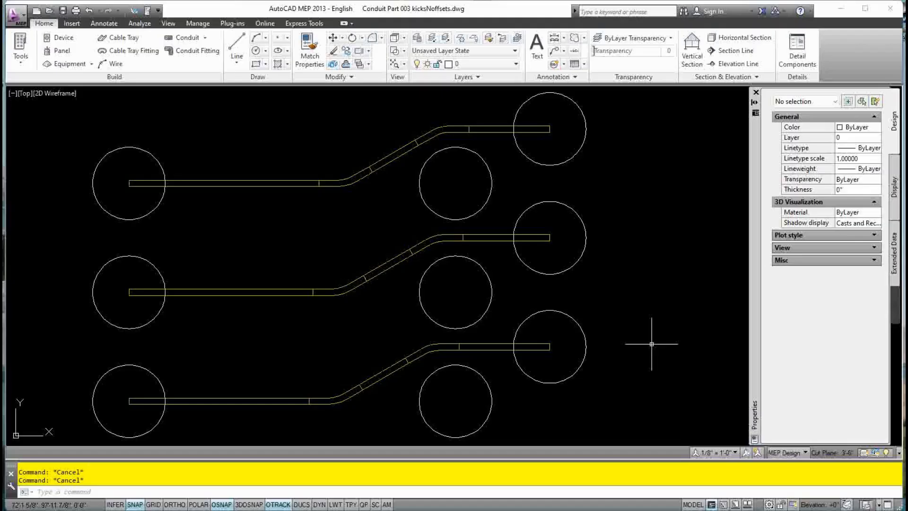
pyautogui.moveTo(652, 344); pyautogui.dragTo(688, 345, button='middle')
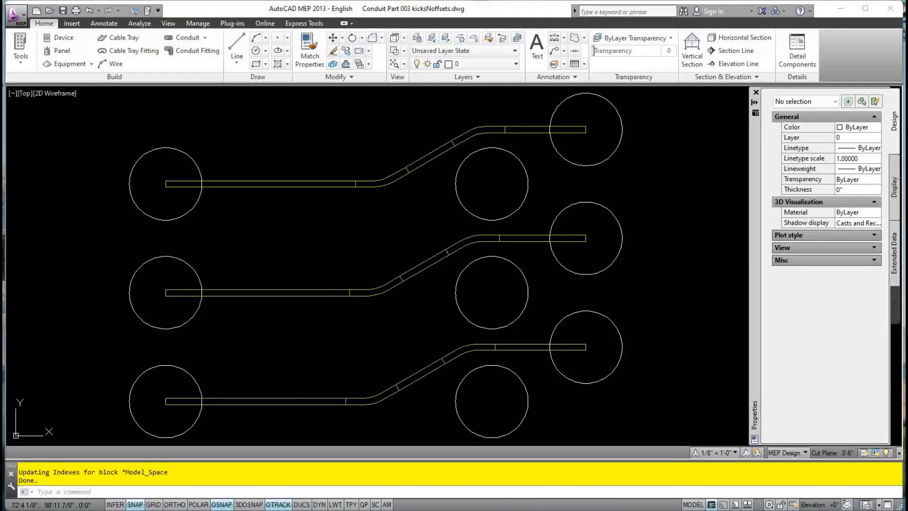